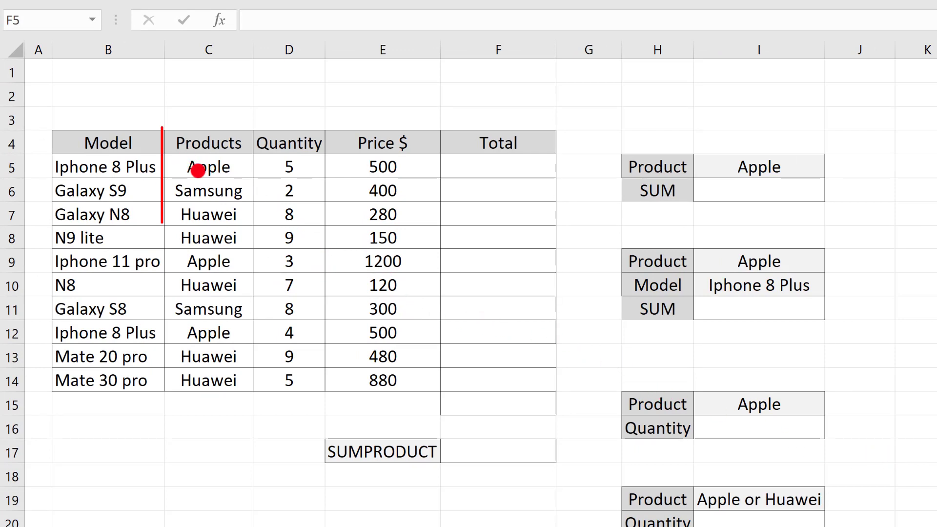
Review the Products, Model, quantity (D5) and price (E5) entries of the sales table
{"action": "left_click_drag", "start_coordinate": [195, 176], "coordinate": [198, 376]}
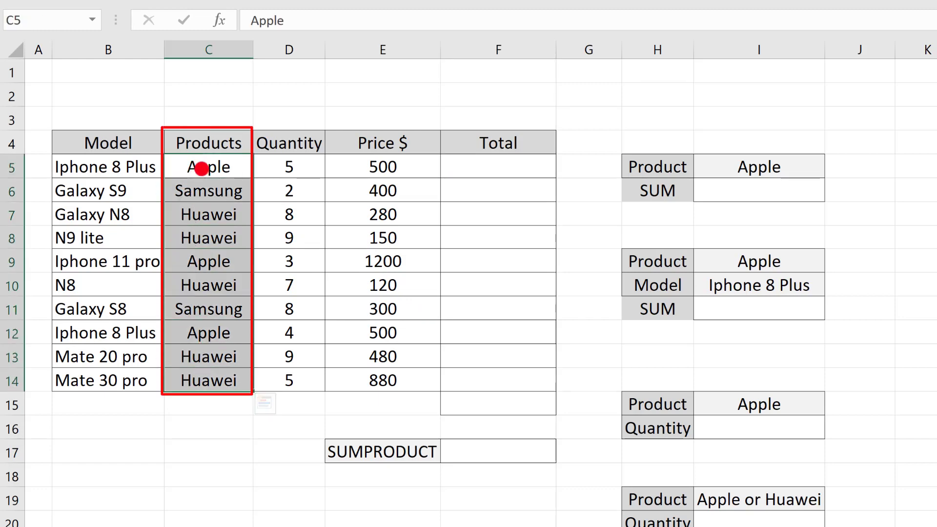
{"action": "left_click", "coordinate": [202, 170]}
{"action": "left_click", "coordinate": [103, 168]}
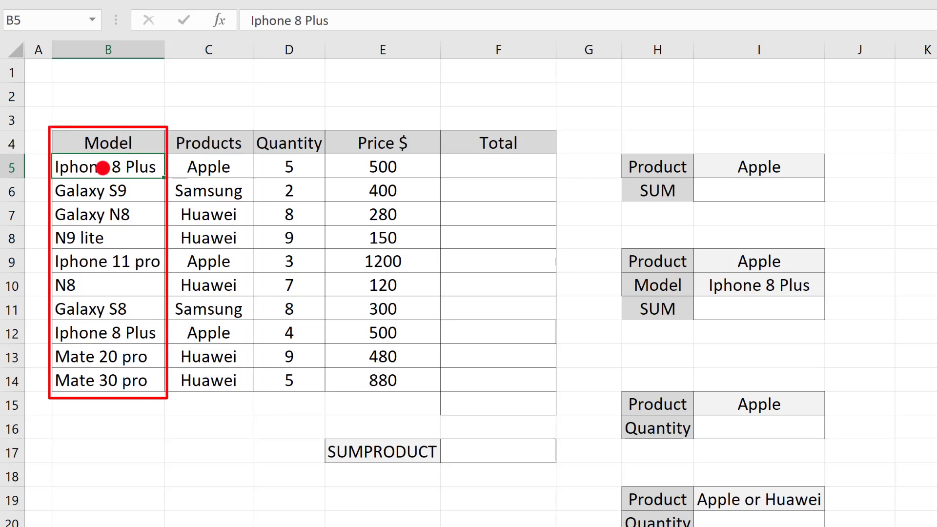
{"action": "left_click", "coordinate": [279, 169]}
{"action": "left_click", "coordinate": [419, 168]}
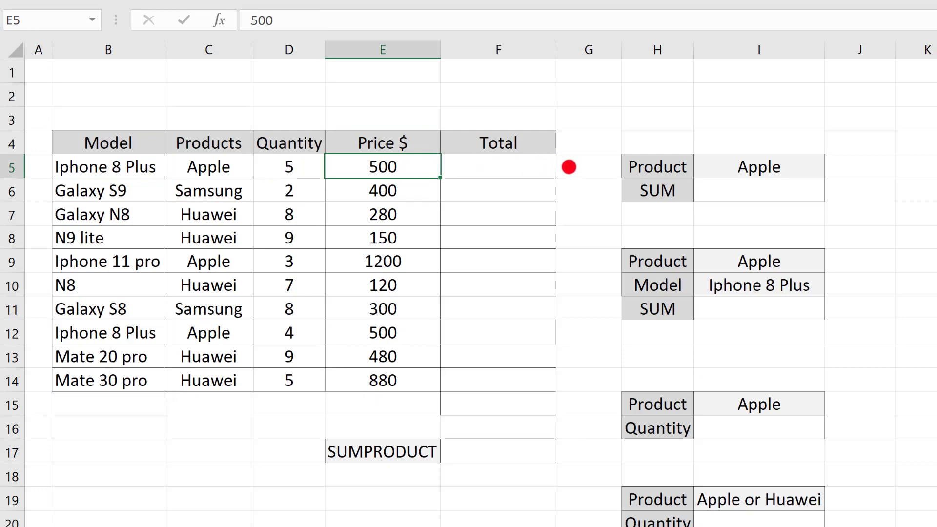
Enter =D5*E5 in F5 for the first row's total
{"action": "left_click", "coordinate": [529, 165]}
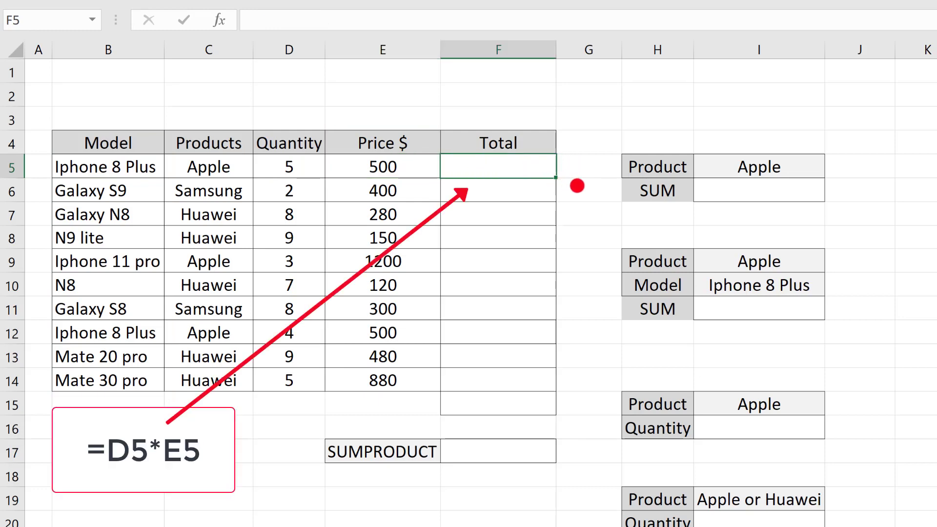
{"action": "type", "text": "="}
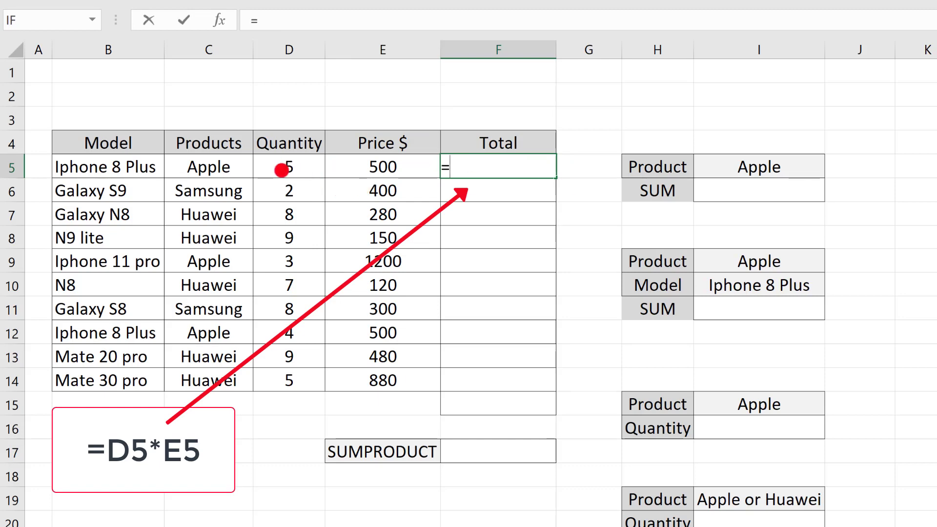
{"action": "left_click", "coordinate": [284, 169]}
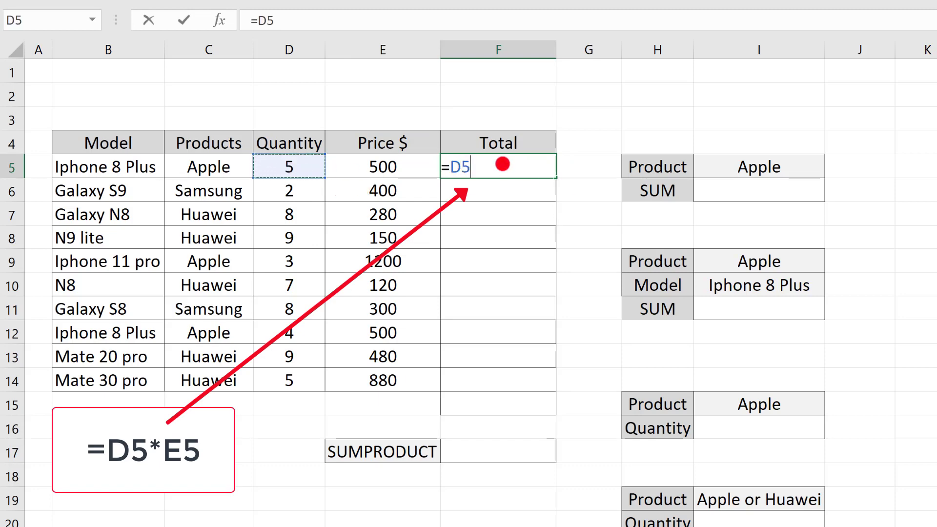
{"action": "type", "text": "*"}
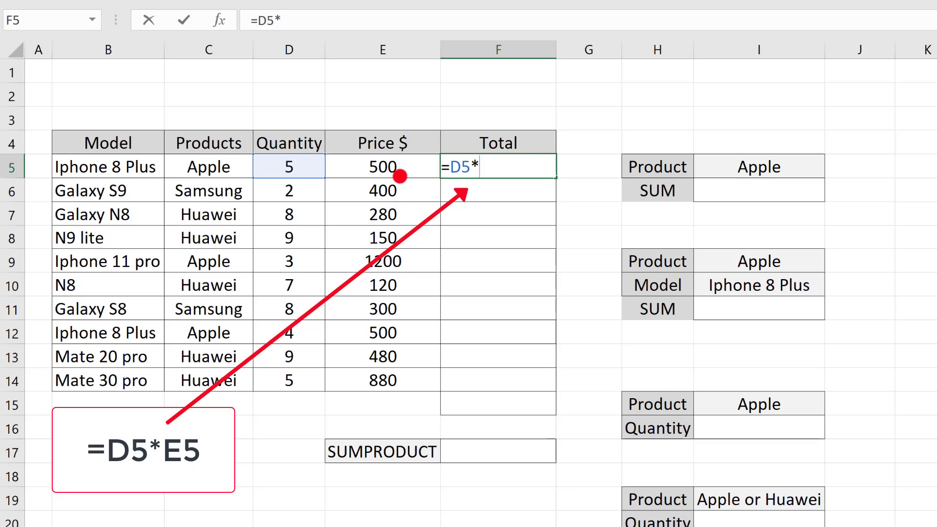
{"action": "left_click", "coordinate": [385, 171]}
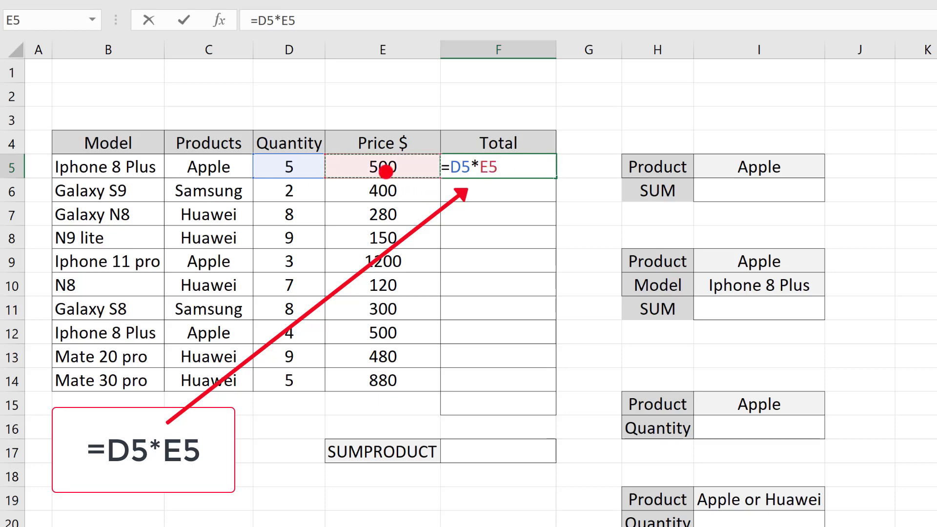
{"action": "key", "text": "Return"}
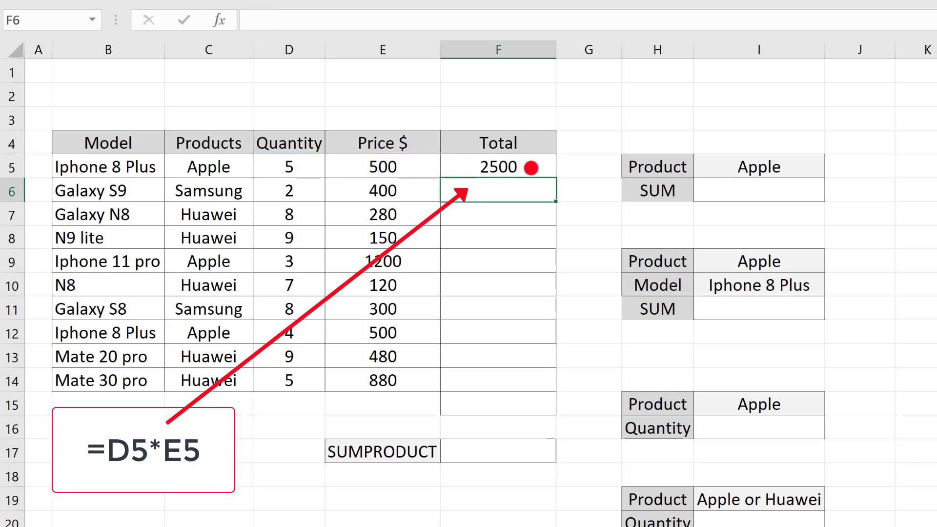
Fill the F5 formula down to F14, giving totals 2500 through 4400
{"action": "left_click", "coordinate": [532, 169]}
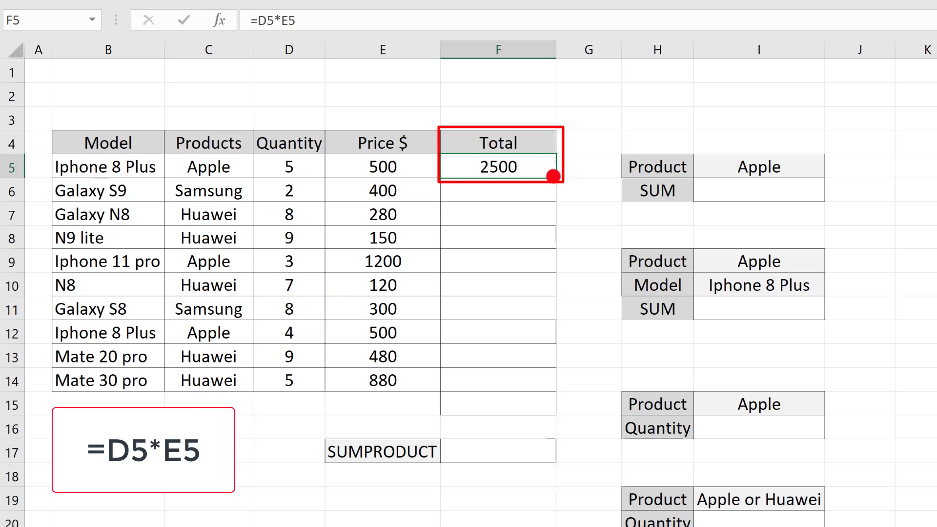
{"action": "left_click_drag", "start_coordinate": [553, 175], "coordinate": [541, 389]}
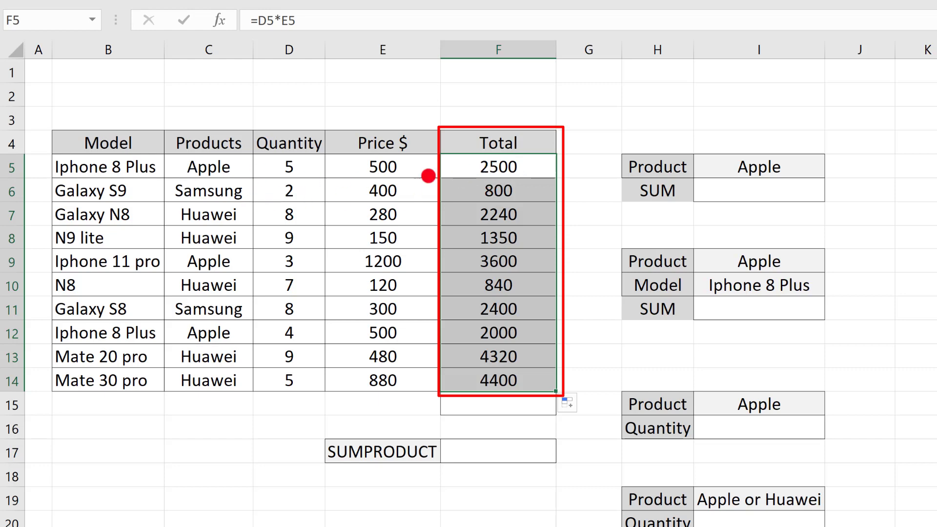
{"action": "left_click", "coordinate": [479, 171]}
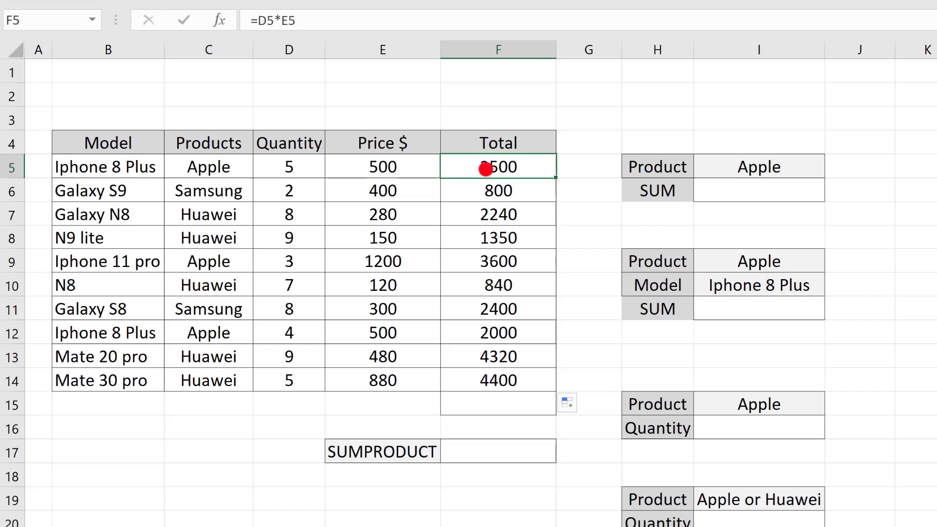
AutoSum F5:F14 into F15 with =SUM(F5:F14), giving 24450
{"action": "left_click_drag", "start_coordinate": [486, 169], "coordinate": [495, 399]}
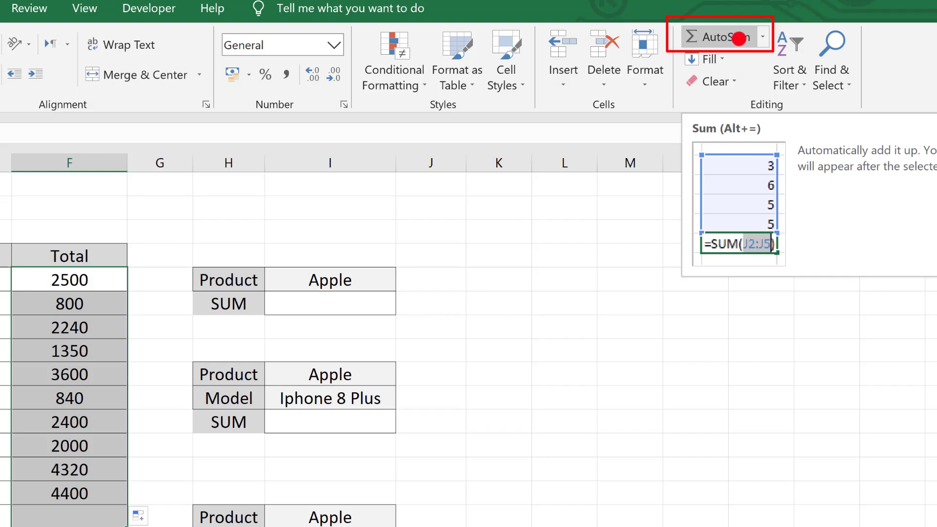
{"action": "left_click", "coordinate": [739, 38]}
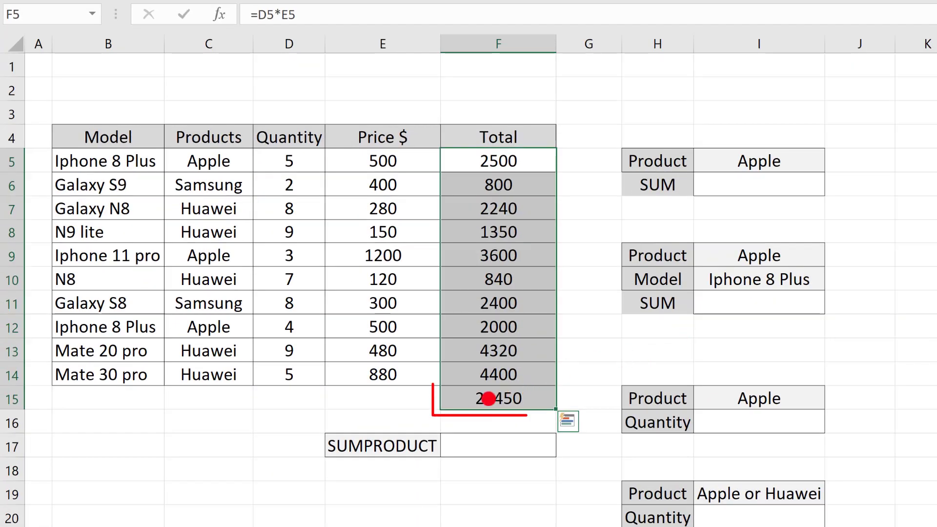
{"action": "left_click", "coordinate": [486, 399]}
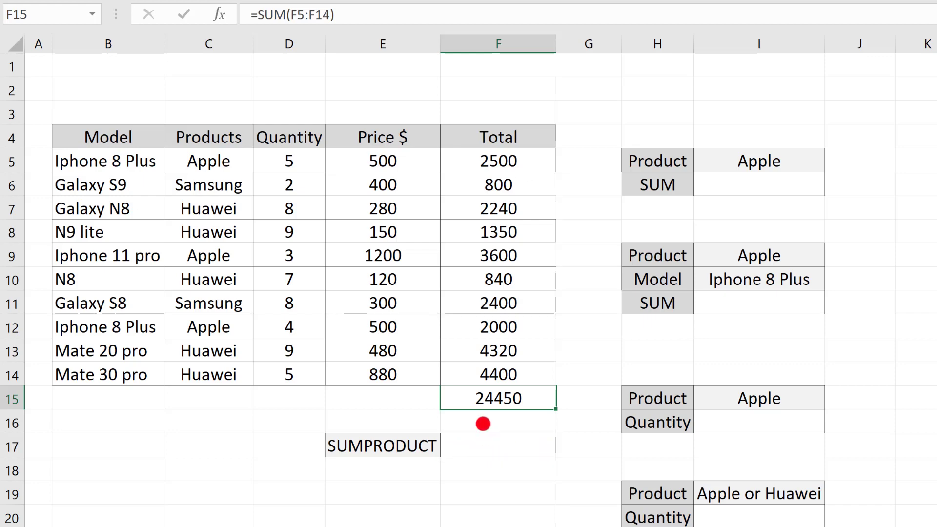
Enter =SUMPRODUCT(D5:D14,E5:E14) in F17, returning 24450
{"action": "left_click", "coordinate": [454, 446]}
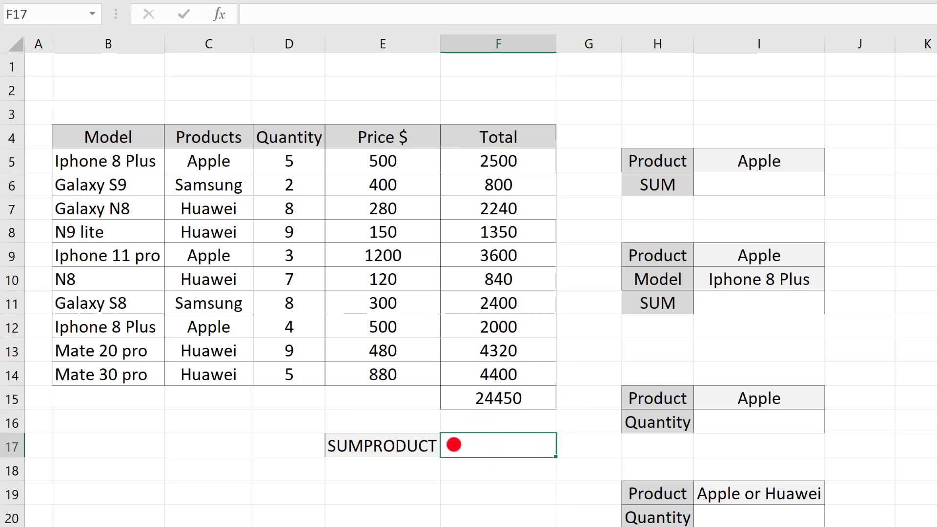
{"action": "type", "text": "="}
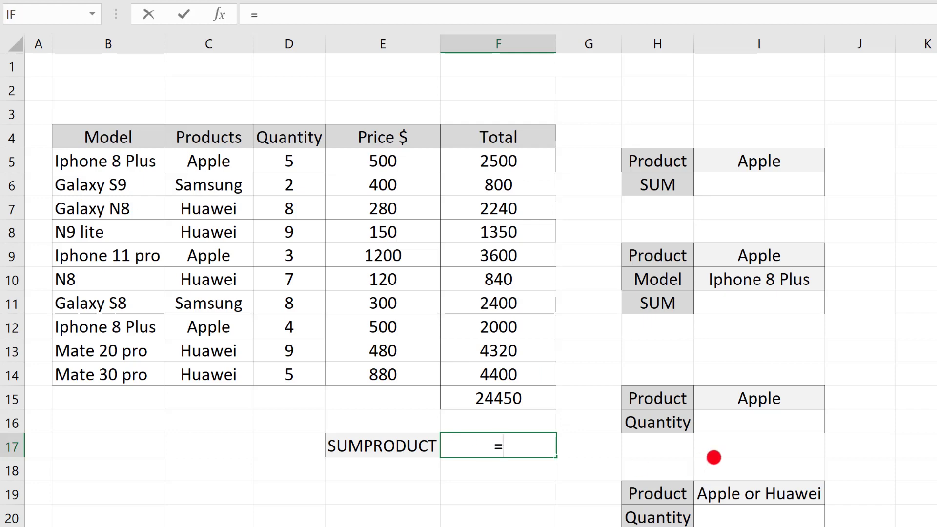
{"action": "type", "text": "S"}
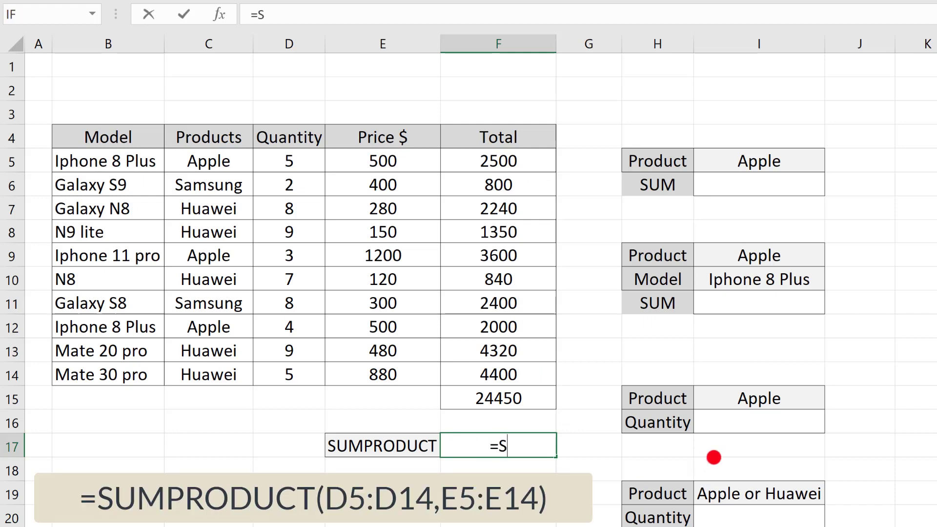
{"action": "type", "text": "UMP"}
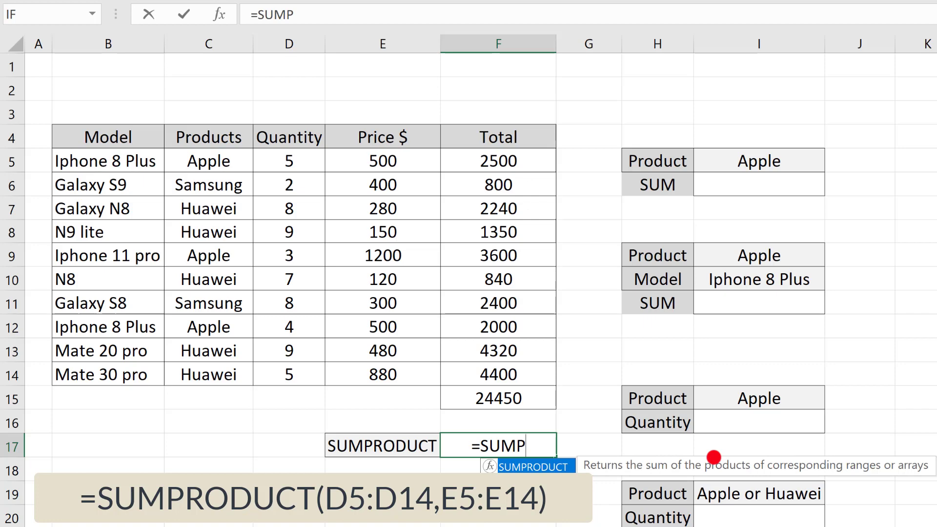
{"action": "key", "text": "Tab"}
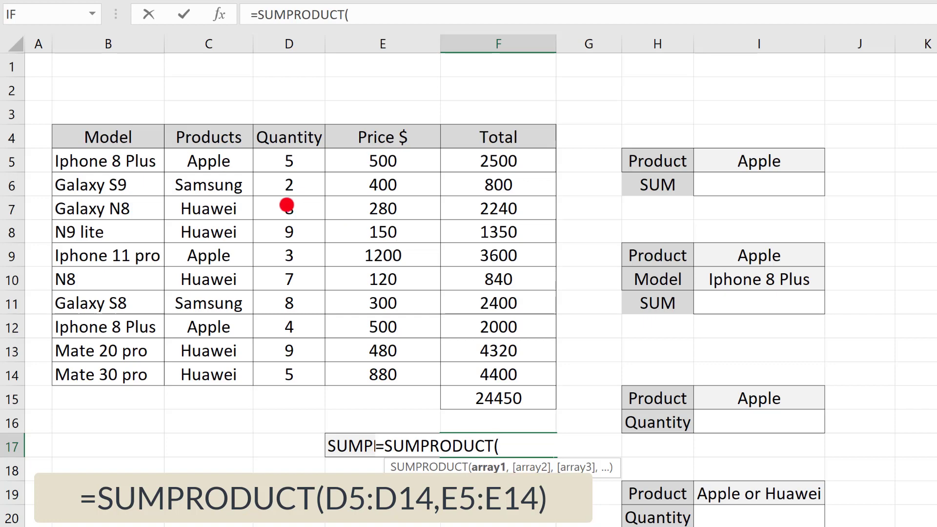
{"action": "left_click_drag", "start_coordinate": [292, 156], "coordinate": [289, 375]}
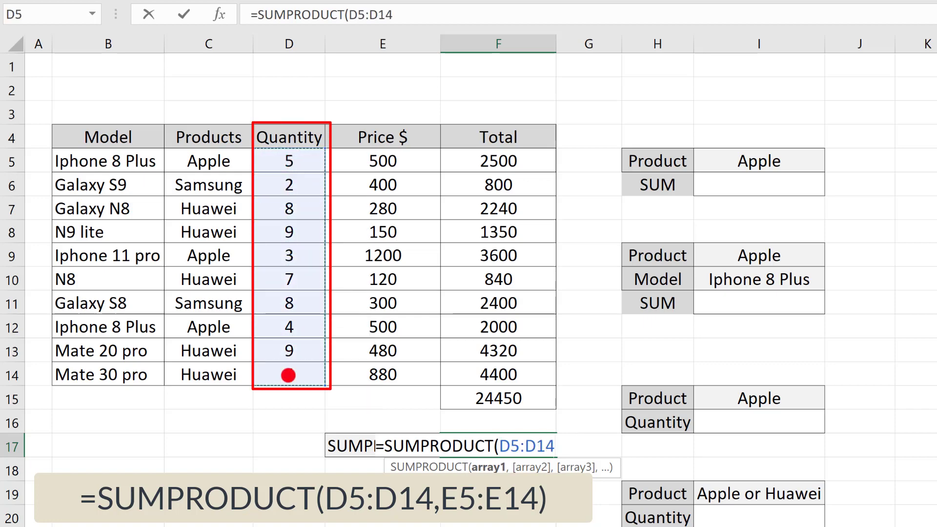
{"action": "type", "text": ","}
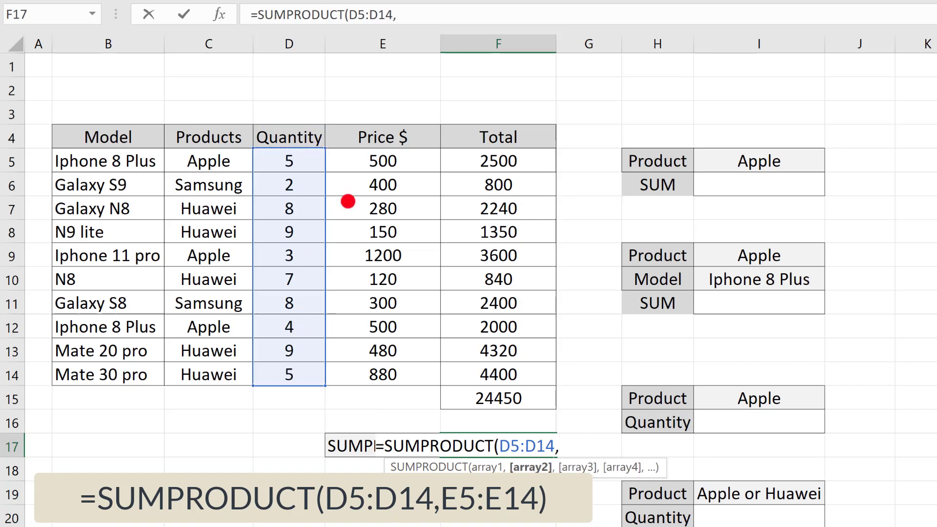
{"action": "left_click_drag", "start_coordinate": [376, 164], "coordinate": [363, 377]}
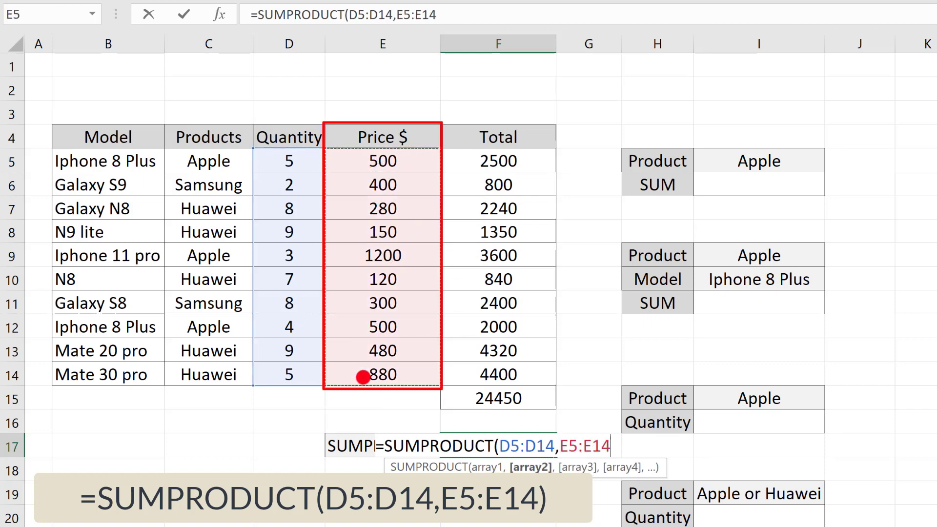
{"action": "type", "text": ")"}
{"action": "key", "text": "Return"}
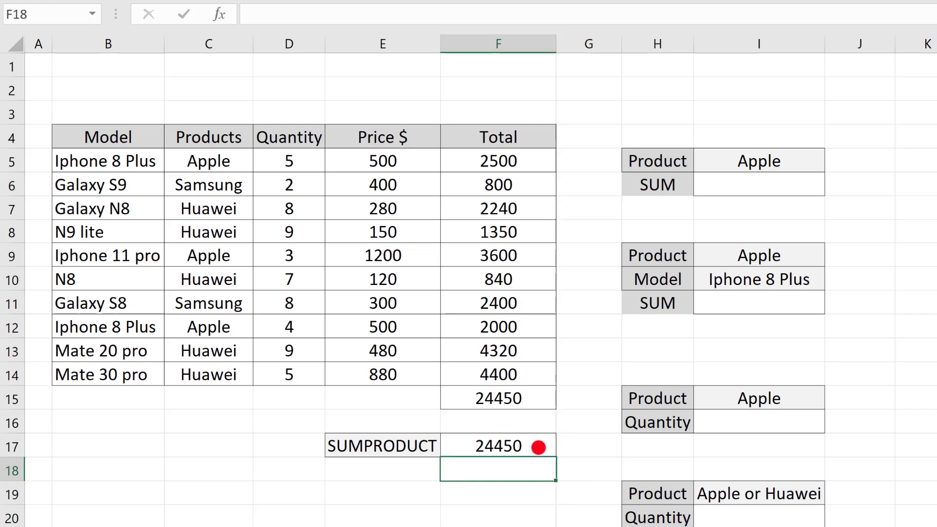
{"action": "left_click", "coordinate": [537, 445]}
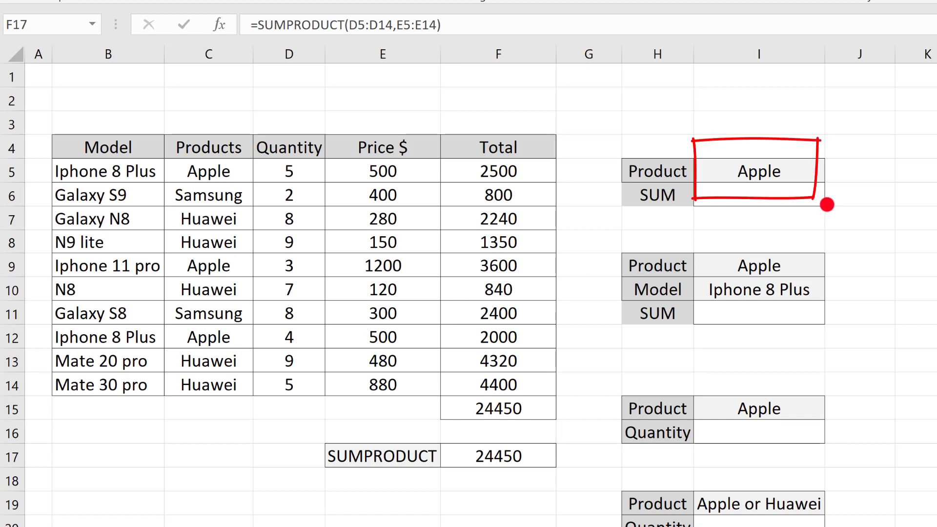
Enter =SUMPRODUCT((C5:C14=I5),F5:F14) in I6 for the Apple sum, which returns 0
{"action": "left_click", "coordinate": [735, 193]}
{"action": "type", "text": "="}
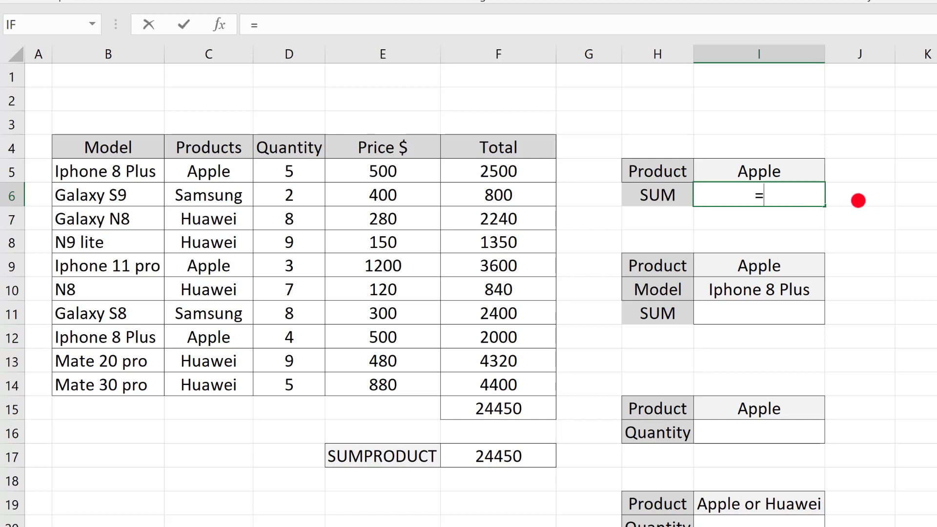
{"action": "type", "text": "SU"}
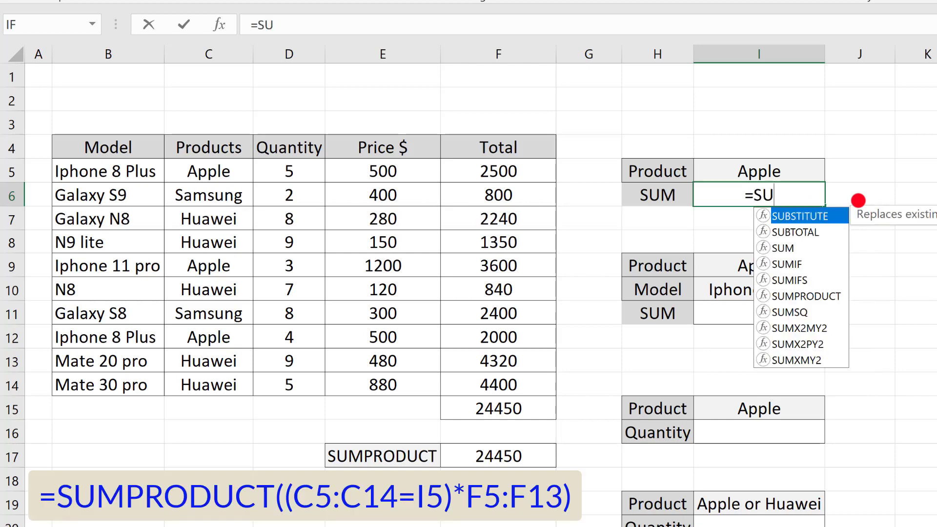
{"action": "type", "text": "MP"}
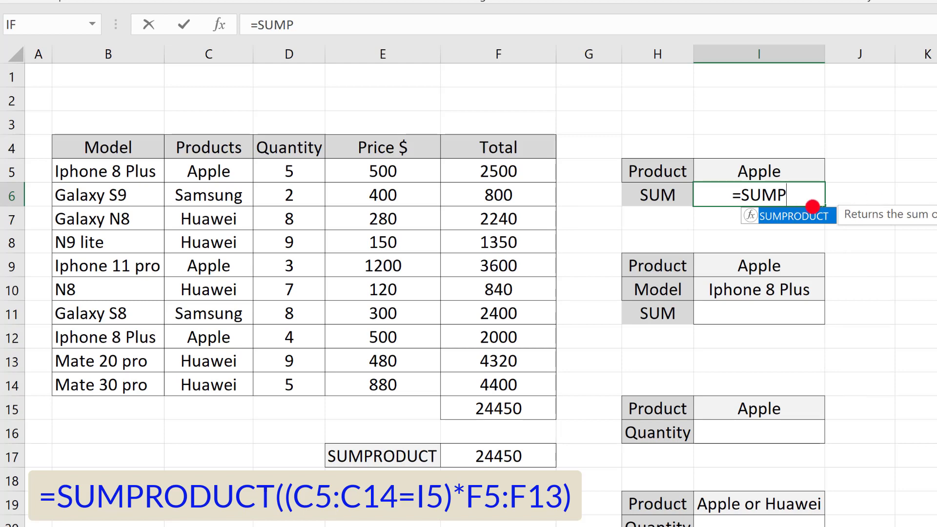
{"action": "double_click", "coordinate": [799, 216]}
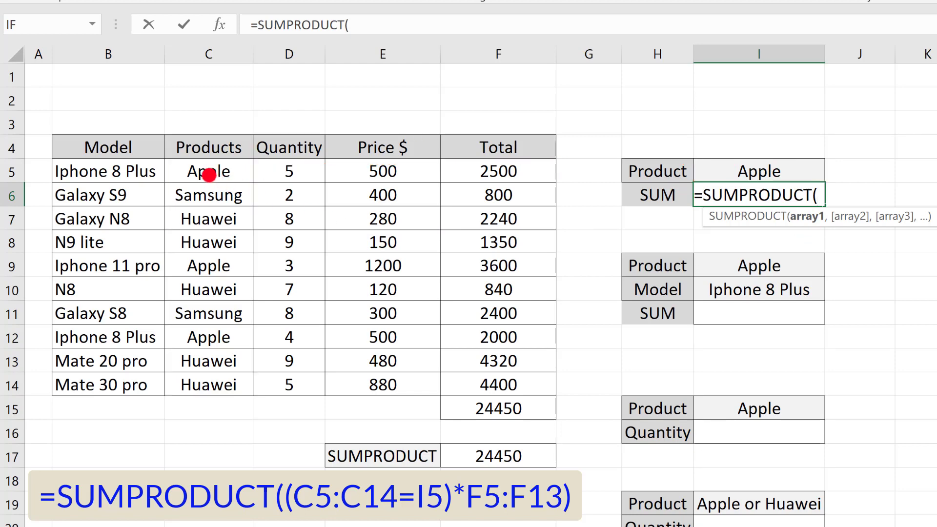
{"action": "left_click_drag", "start_coordinate": [209, 175], "coordinate": [207, 391]}
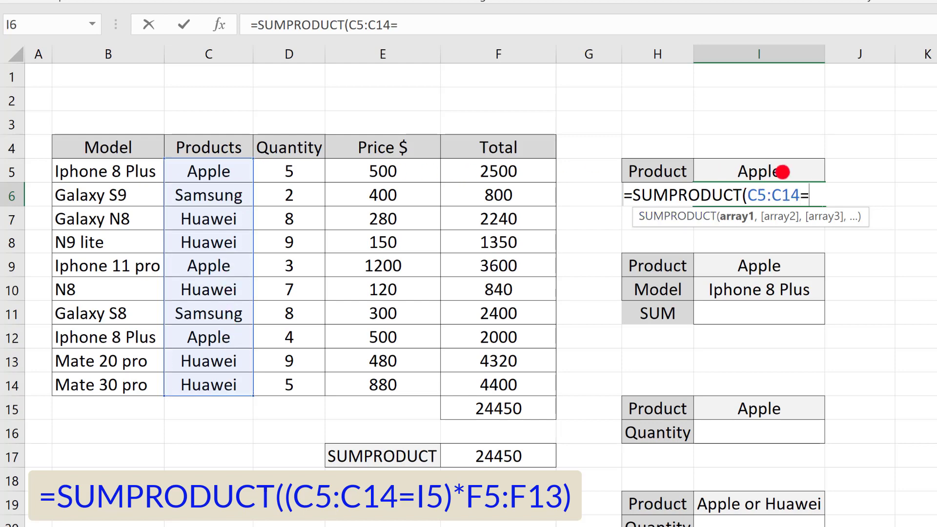
{"action": "left_click", "coordinate": [785, 170]}
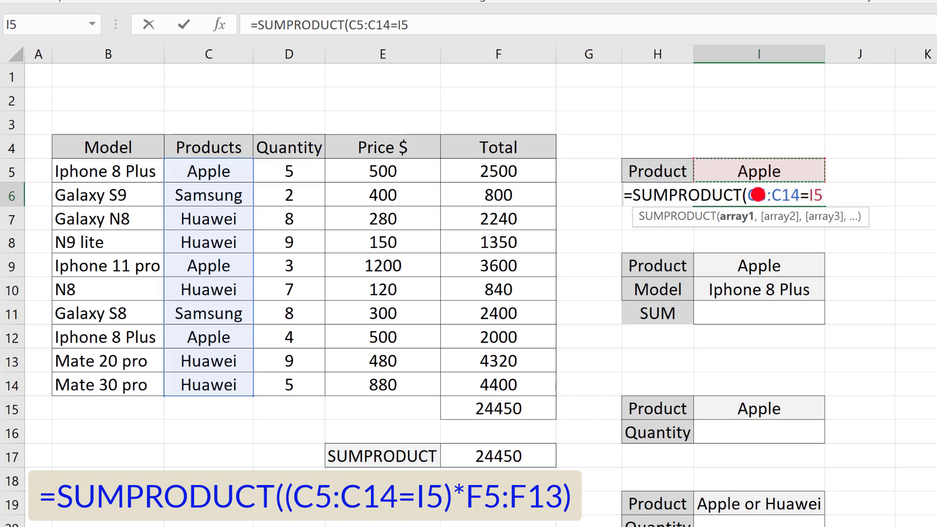
{"action": "left_click", "coordinate": [752, 195]}
{"action": "type", "text": "("}
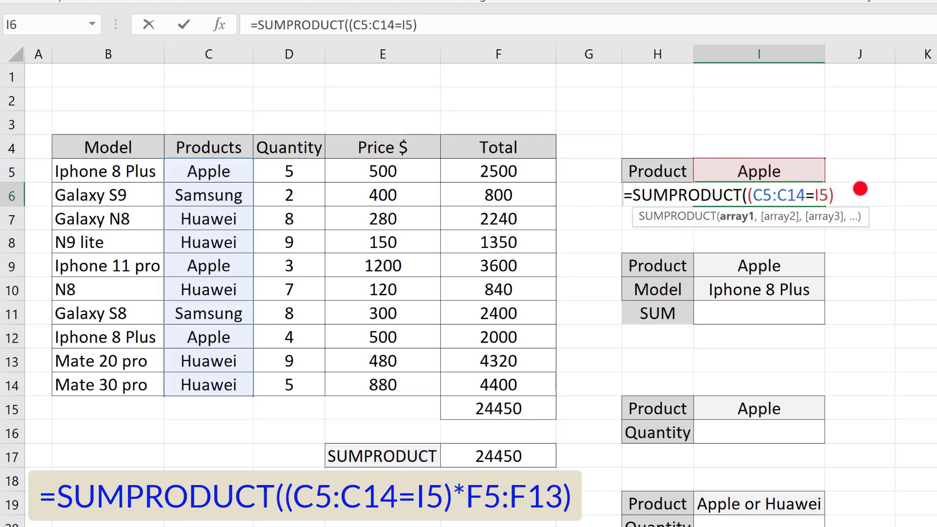
{"action": "type", "text": ","}
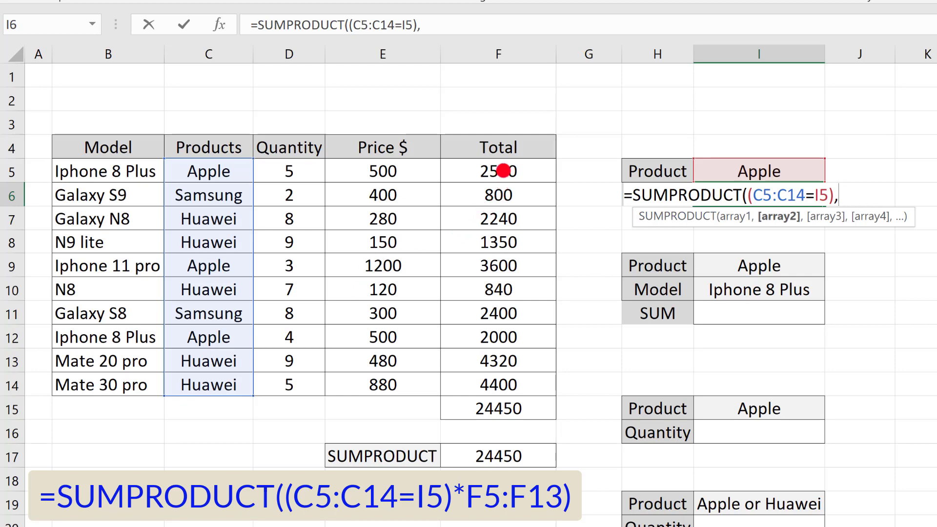
{"action": "left_click_drag", "start_coordinate": [503, 171], "coordinate": [501, 391]}
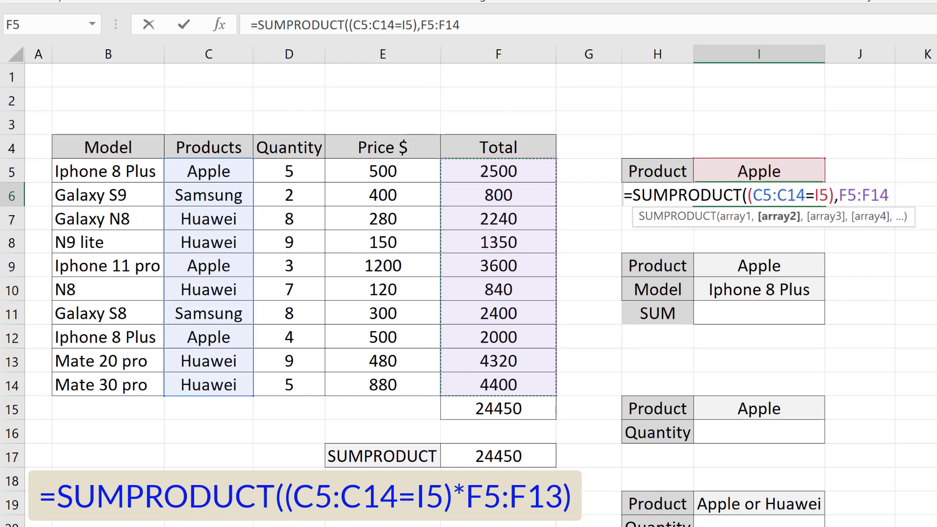
{"action": "type", "text": ")"}
{"action": "key", "text": "Return"}
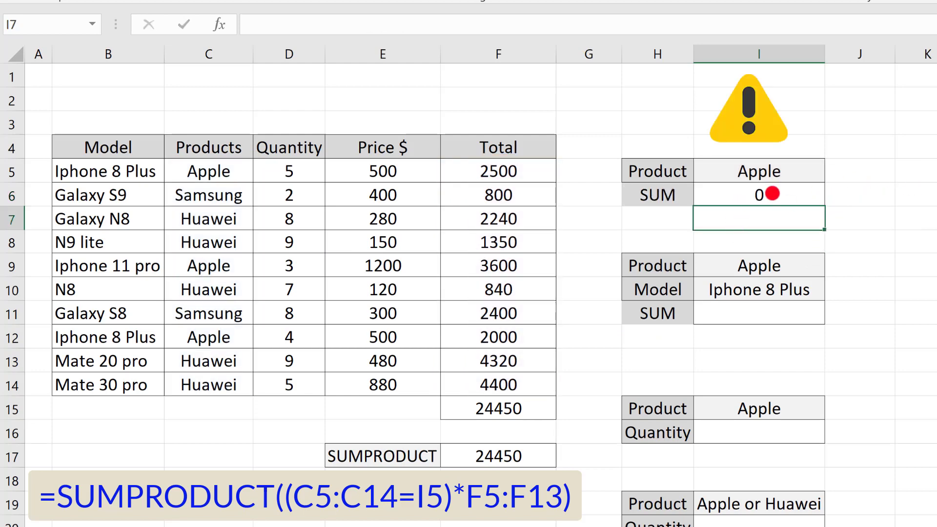
{"action": "left_click", "coordinate": [801, 189]}
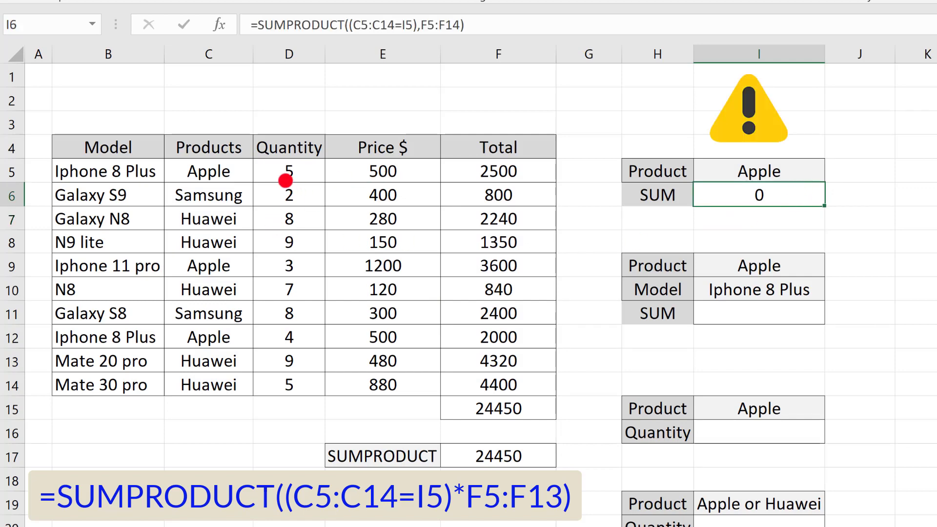
{"action": "left_click", "coordinate": [275, 176]}
{"action": "left_click", "coordinate": [272, 264]}
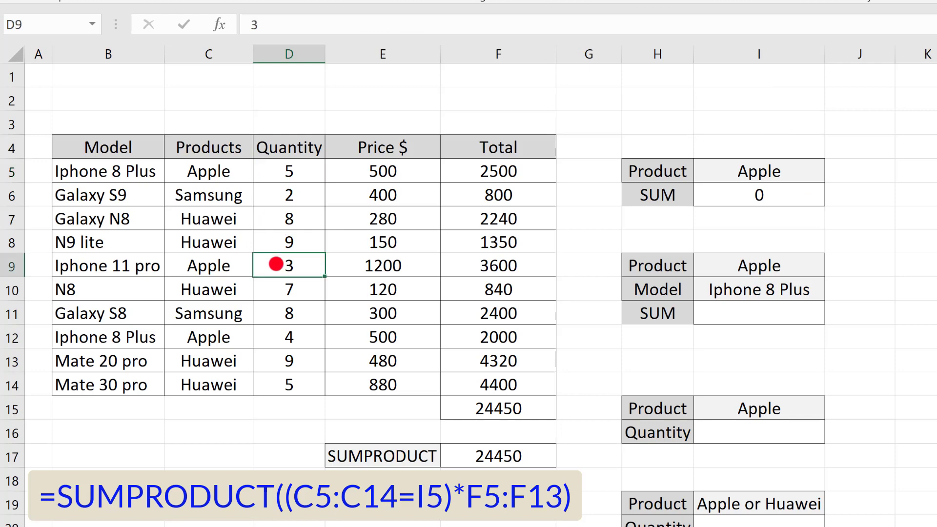
{"action": "left_click", "coordinate": [276, 332]}
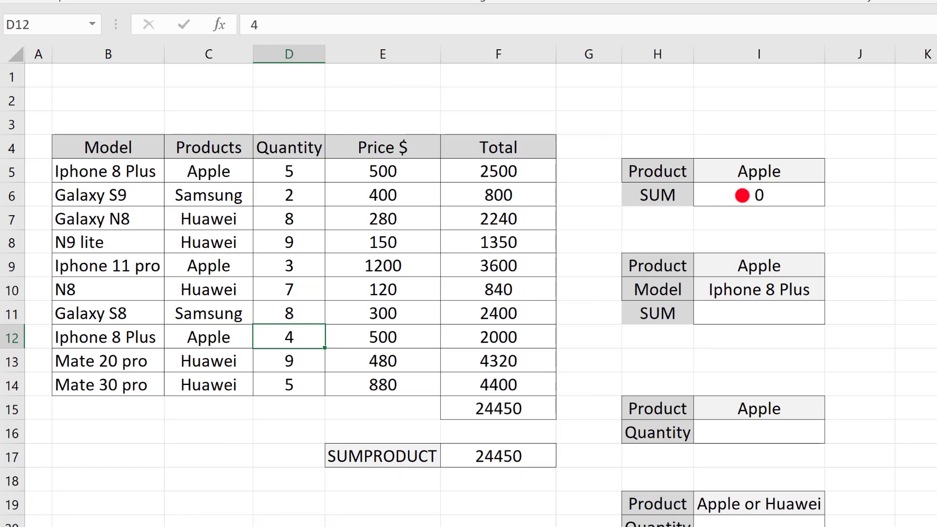
{"action": "left_click", "coordinate": [743, 195]}
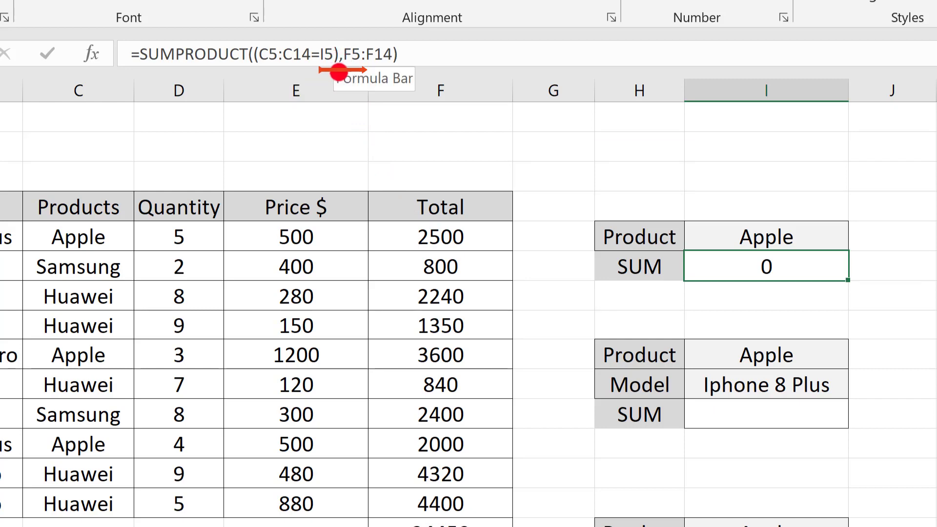
Change I6 to =SUMPRODUCT((C5:C14=I5)*F5:F14) so the Apple sum shows 8100
{"action": "left_click", "coordinate": [340, 57]}
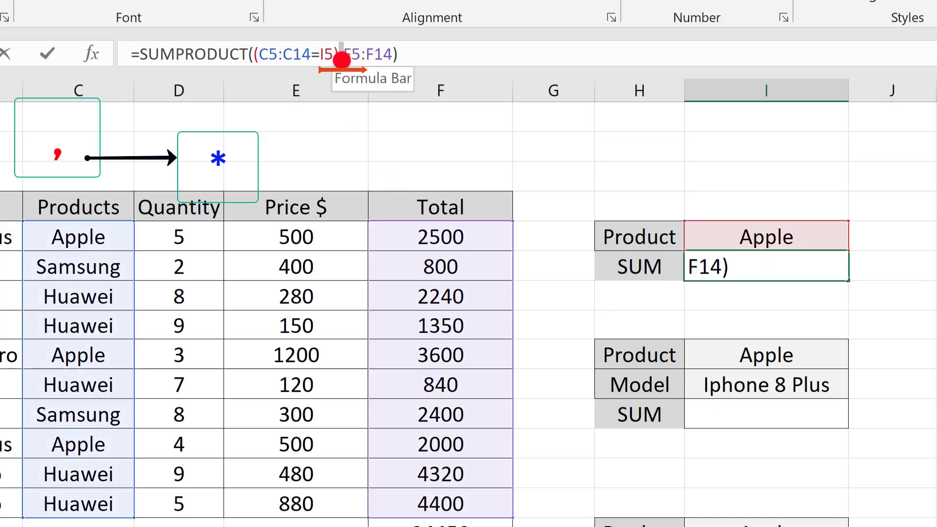
{"action": "type", "text": "*"}
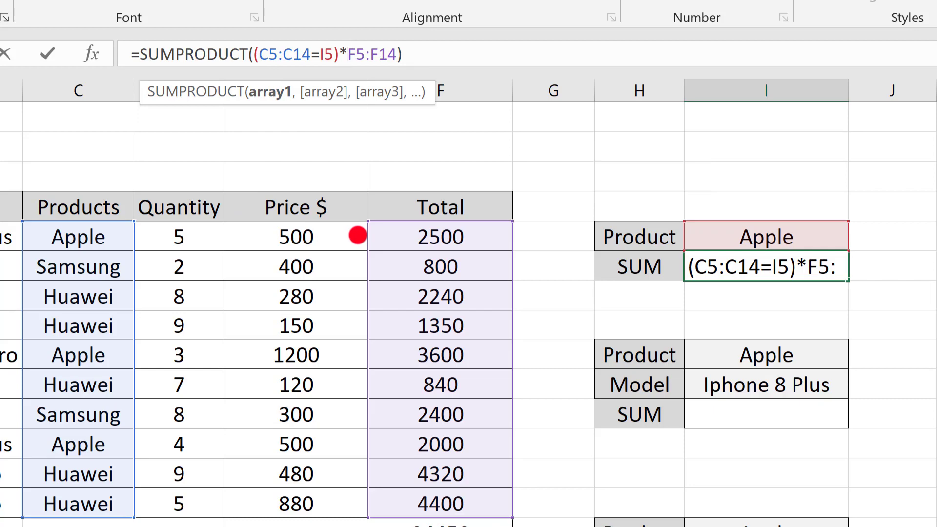
{"action": "key", "text": "Return"}
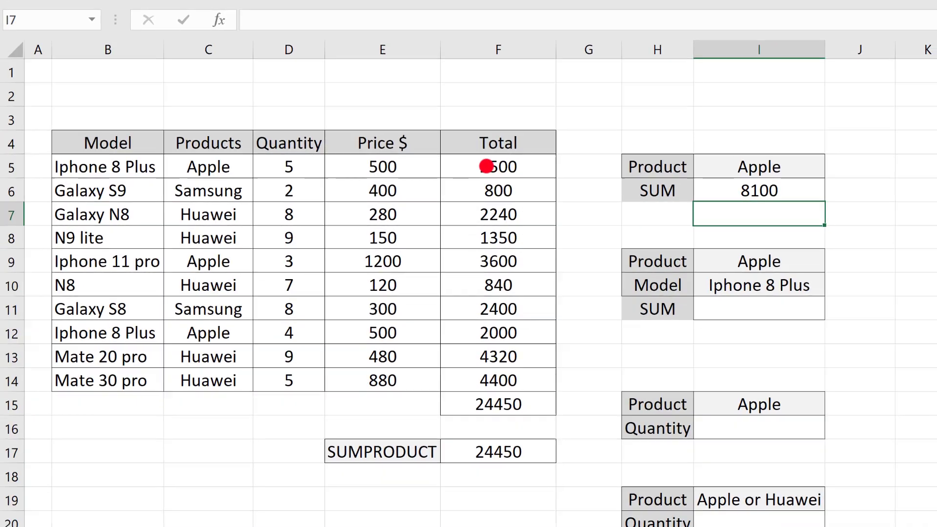
{"action": "left_click", "coordinate": [485, 168]}
{"action": "left_click", "coordinate": [496, 259], "text": "ctrl"}
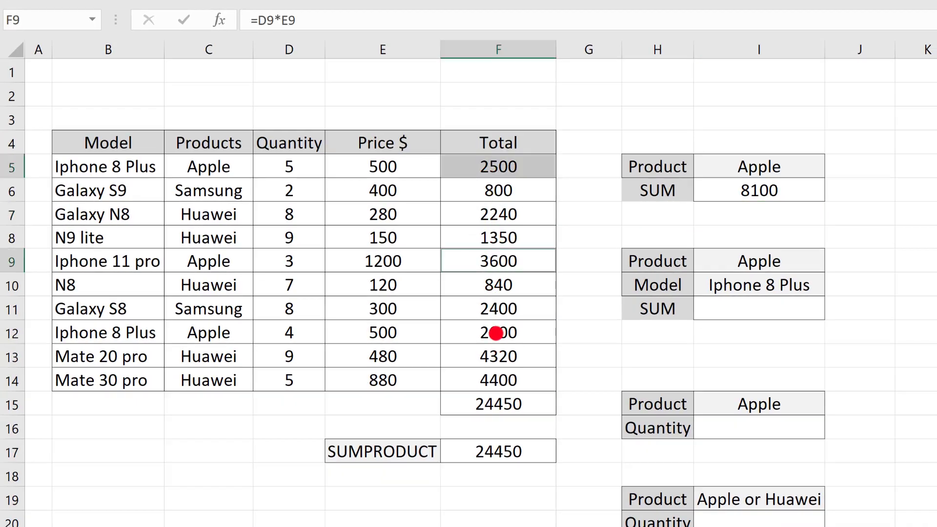
{"action": "left_click", "coordinate": [496, 333], "text": "ctrl"}
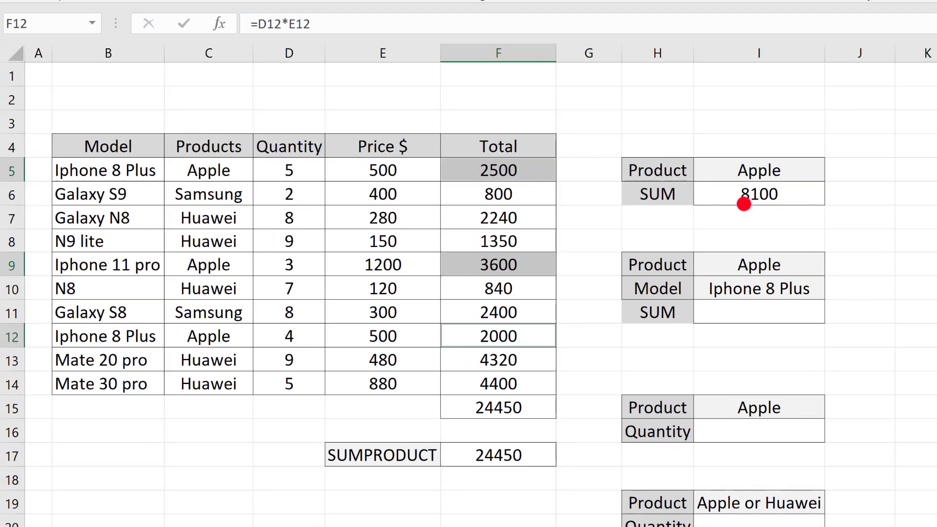
{"action": "left_click", "coordinate": [750, 194]}
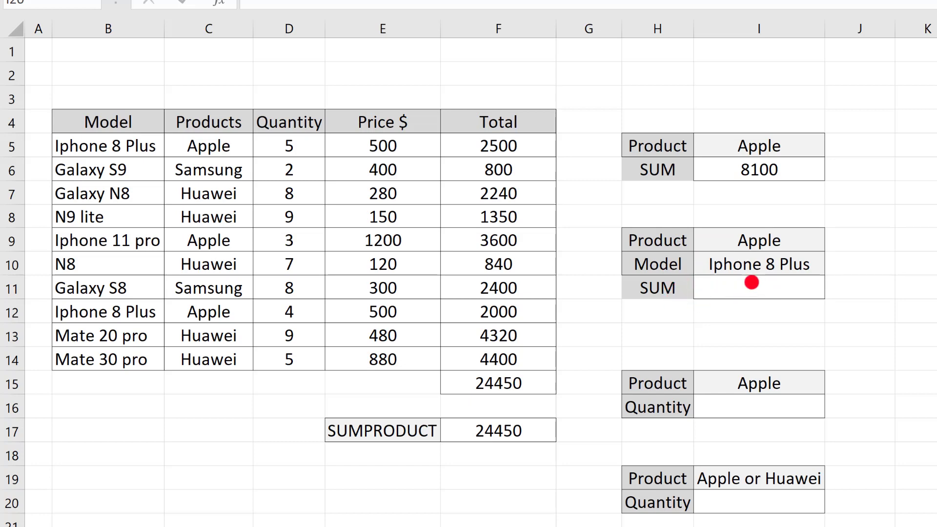
Start a SUMPRODUCT in I11 with the Apple condition (C5:C14=I9)
{"action": "left_click", "coordinate": [748, 288]}
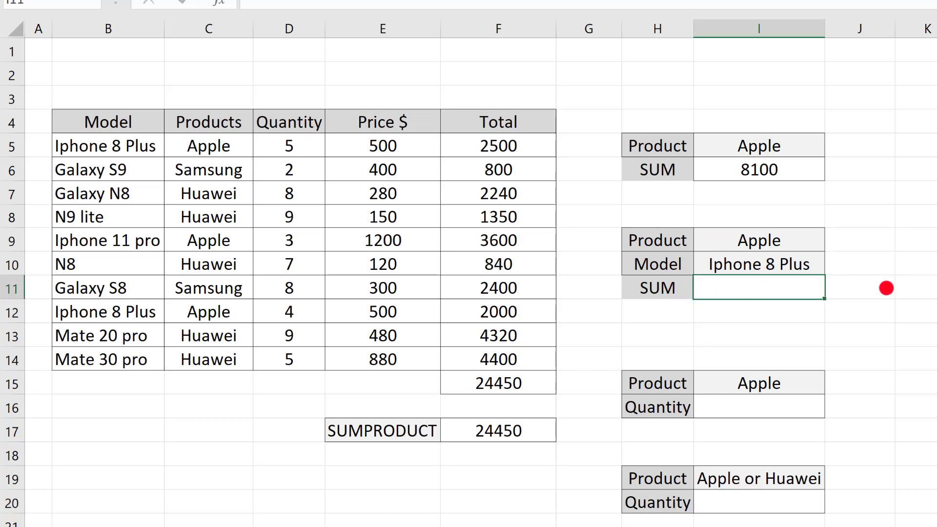
{"action": "type", "text": "=SUM"}
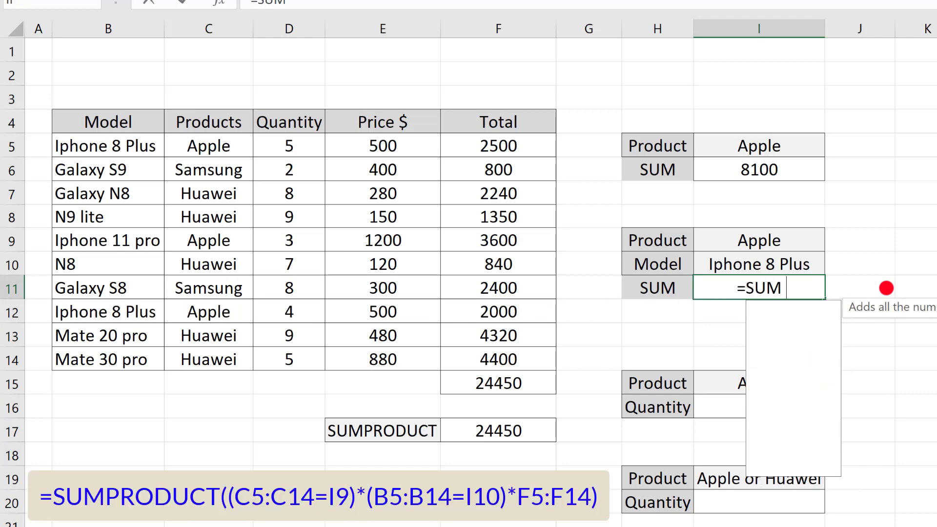
{"action": "type", "text": "P"}
{"action": "key", "text": "Tab"}
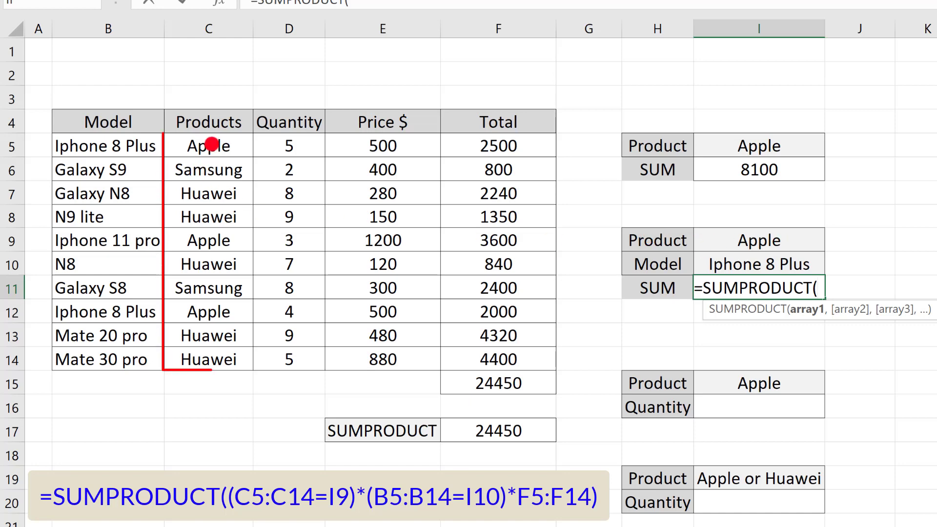
{"action": "left_click_drag", "start_coordinate": [211, 144], "coordinate": [210, 347]}
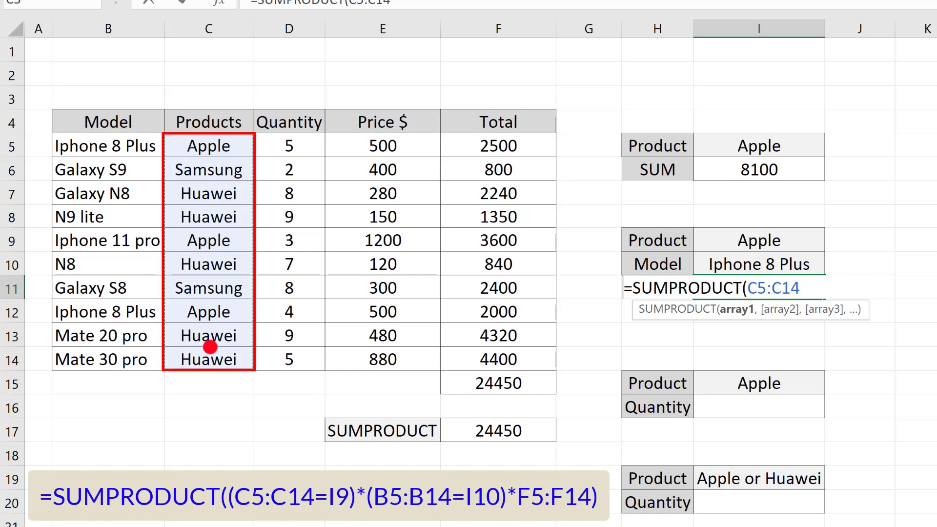
{"action": "type", "text": "="}
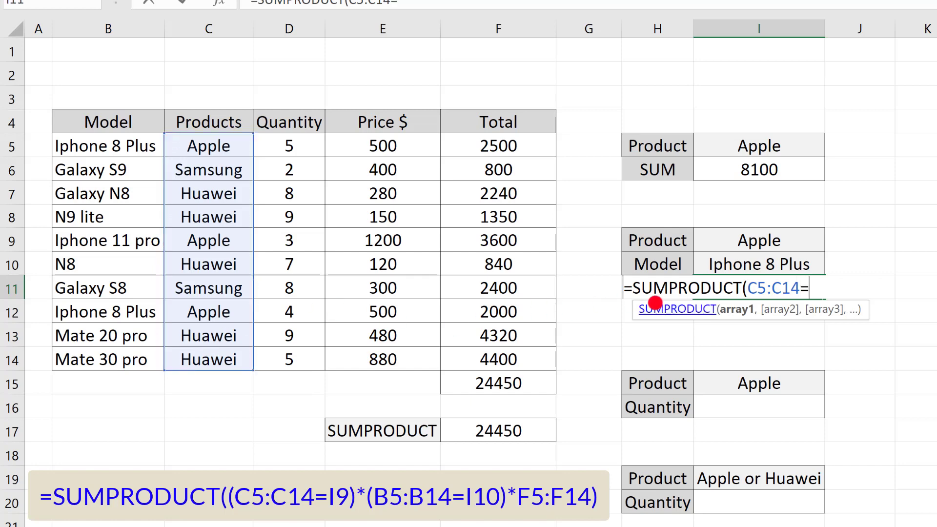
{"action": "left_click", "coordinate": [775, 234]}
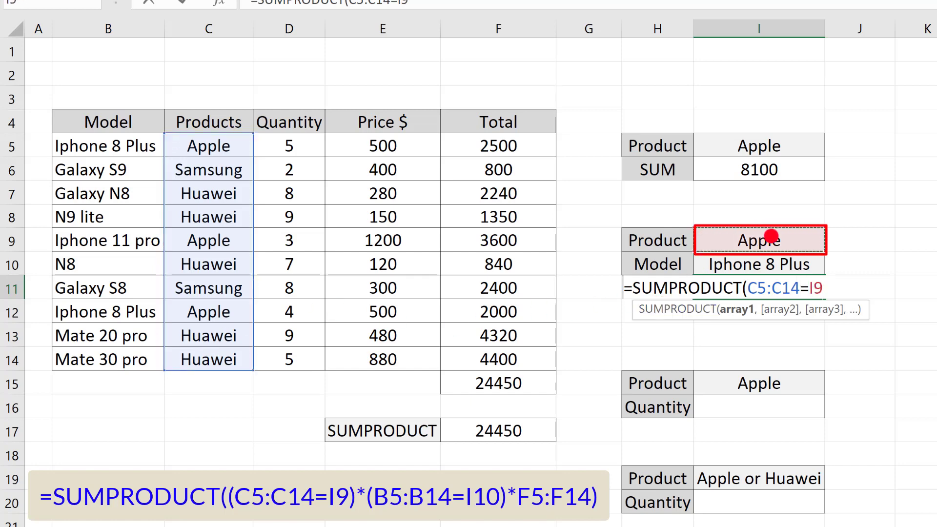
{"action": "left_click", "coordinate": [747, 289]}
{"action": "type", "text": "("}
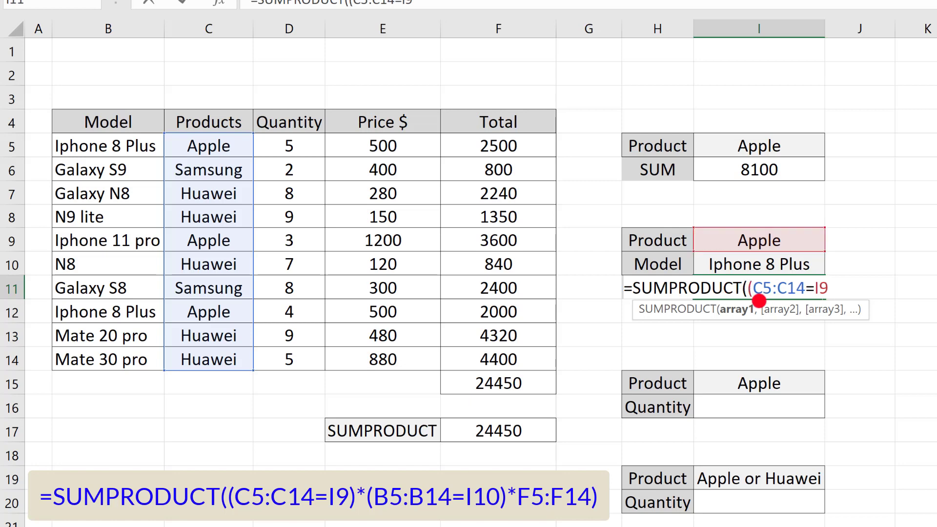
{"action": "key", "text": "Right"}
{"action": "key", "text": "Right"}
{"action": "key", "text": "Right"}
{"action": "key", "text": "Right"}
{"action": "key", "text": "Right"}
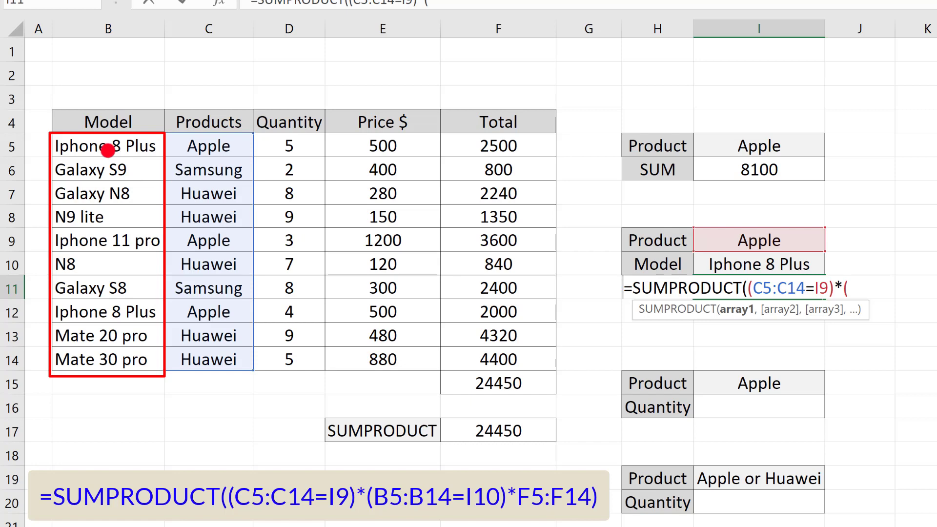
Add the model condition (B5:B14=I10) times F5:F14, returning 4500 for Apple Iphone 8 Plus
{"action": "left_click_drag", "start_coordinate": [115, 146], "coordinate": [126, 350]}
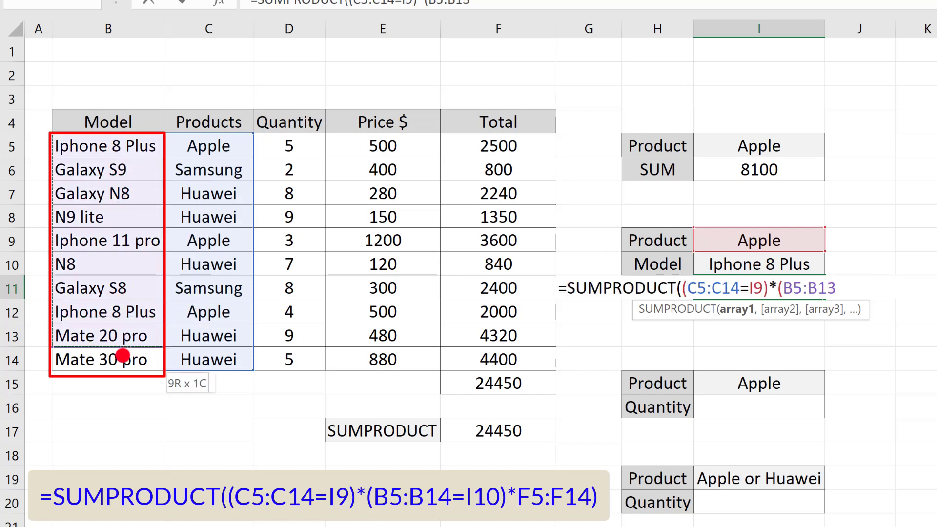
{"action": "type", "text": "="}
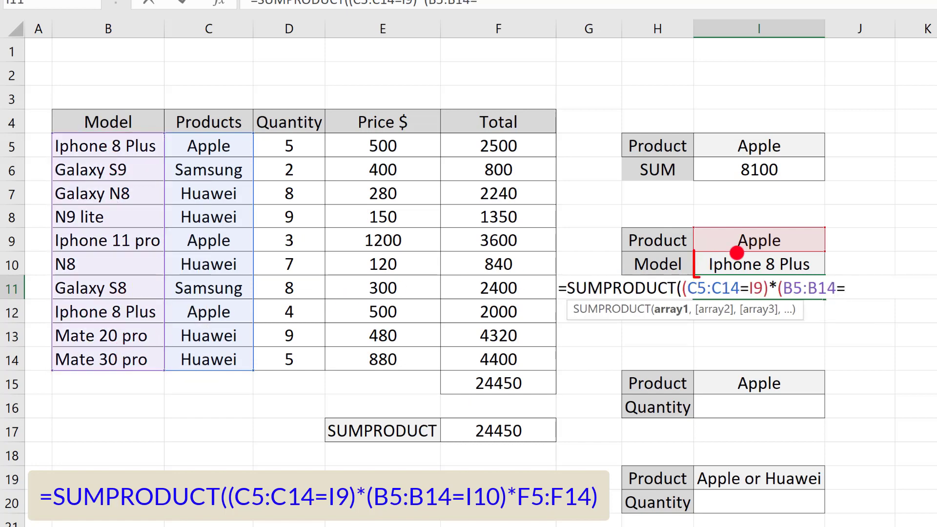
{"action": "left_click", "coordinate": [737, 260]}
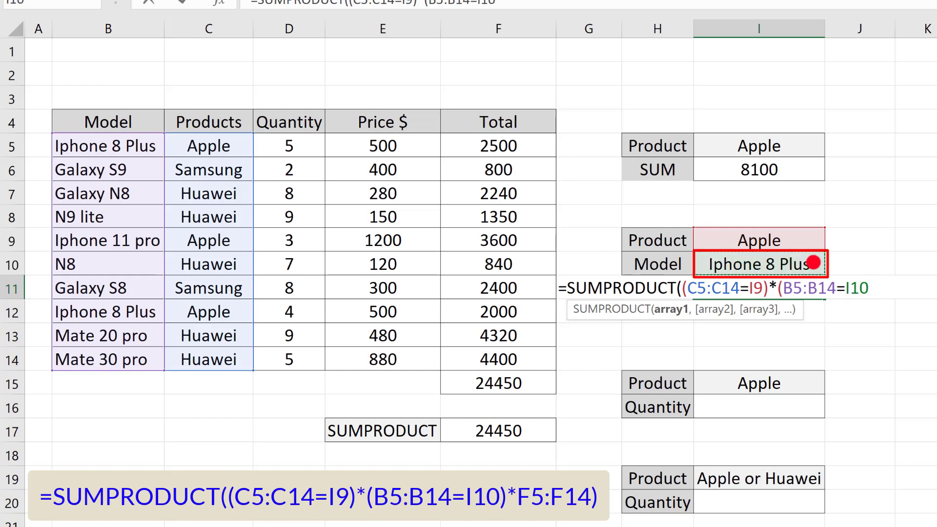
{"action": "type", "text": ")"}
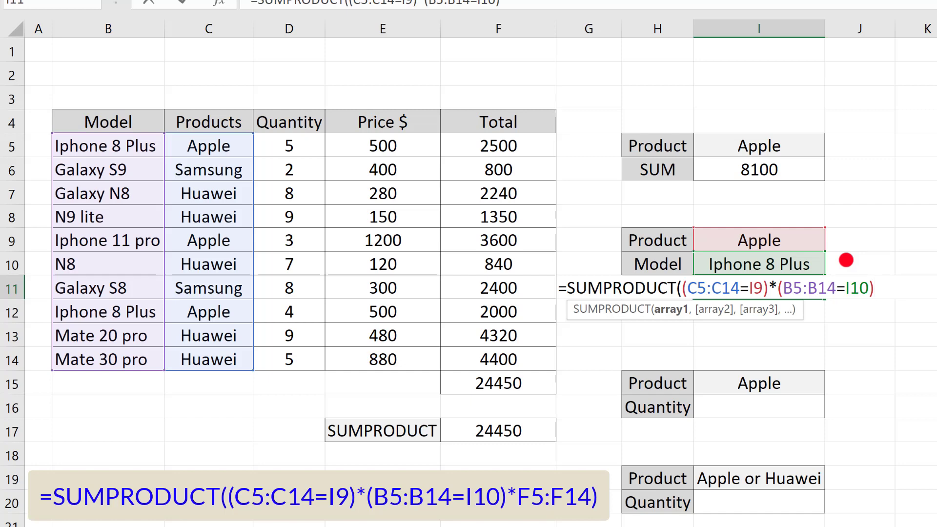
{"action": "type", "text": "*"}
{"action": "left_click_drag", "start_coordinate": [491, 143], "coordinate": [500, 359]}
{"action": "type", "text": ")"}
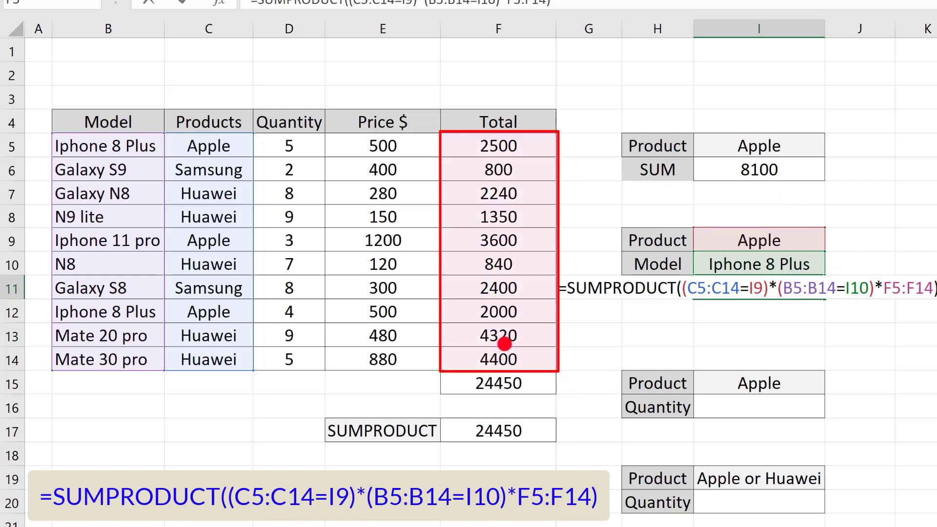
{"action": "key", "text": "Return"}
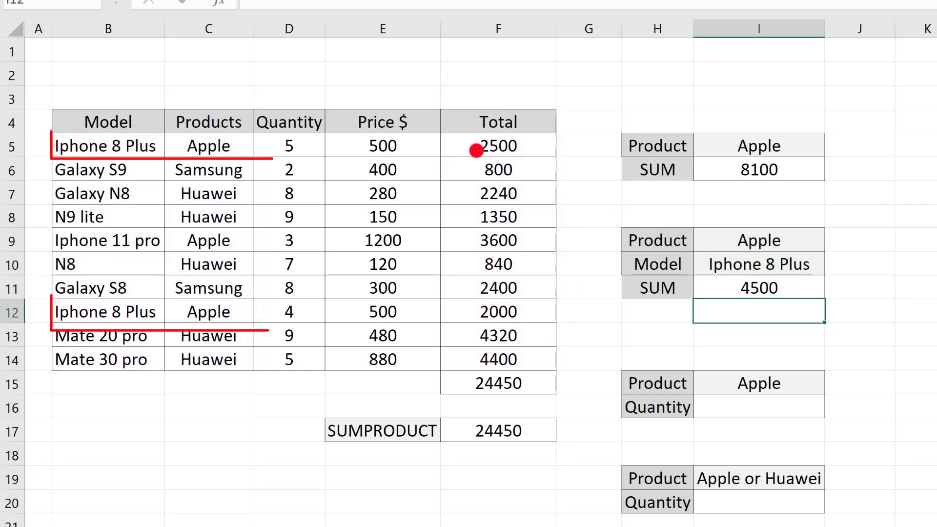
{"action": "left_click", "coordinate": [488, 141]}
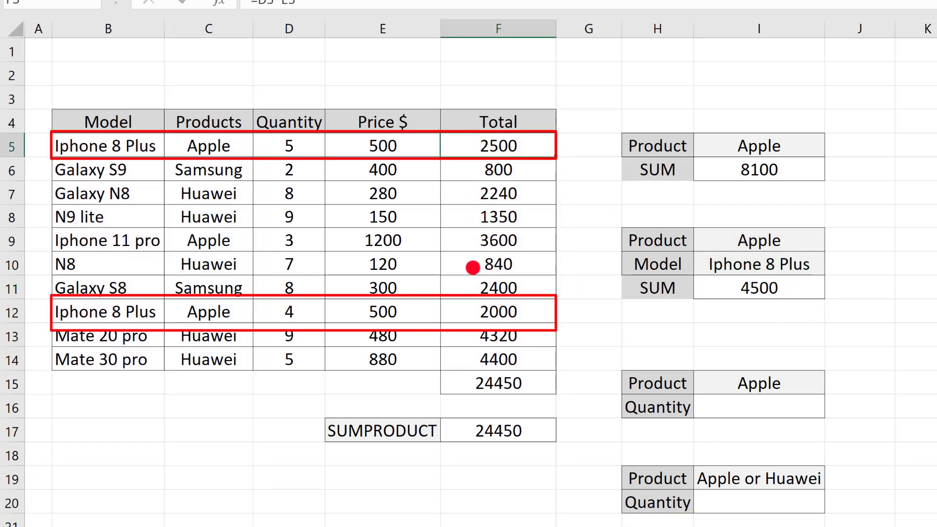
{"action": "left_click", "coordinate": [487, 313], "text": "ctrl"}
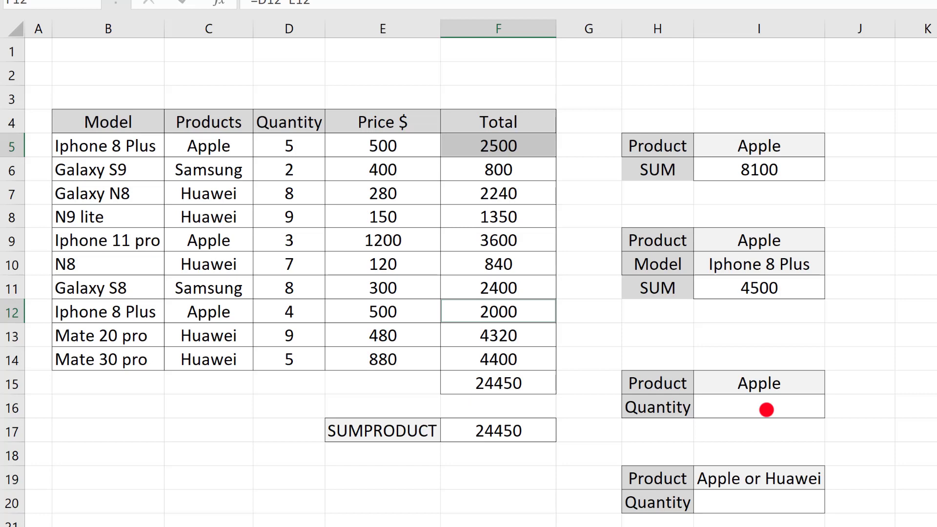
Start a SUMPRODUCT in I16 with the Apple condition (C5:C14=I15)
{"action": "left_click", "coordinate": [767, 410]}
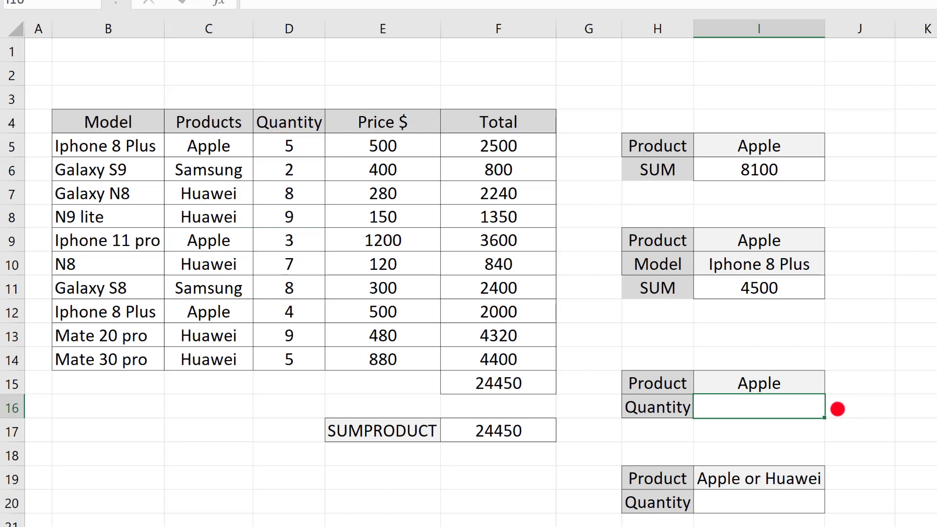
{"action": "type", "text": "="}
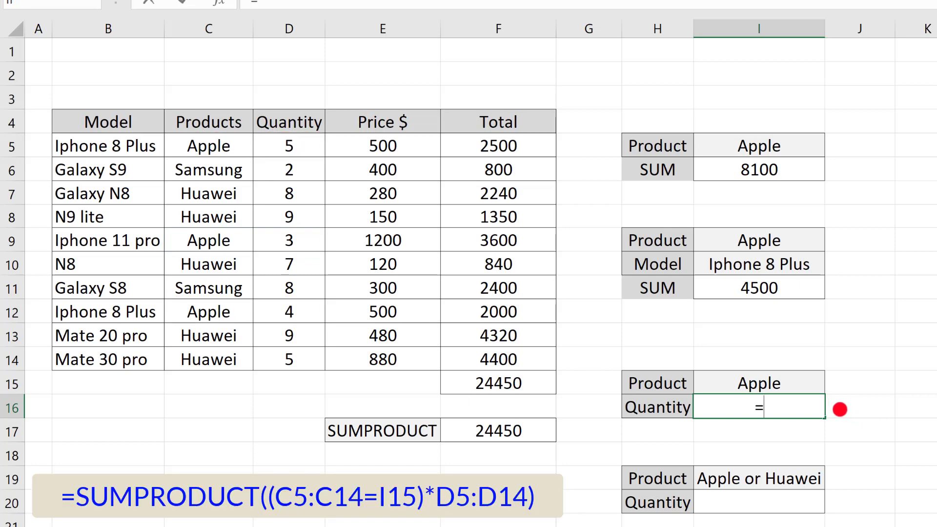
{"action": "type", "text": "SUMP"}
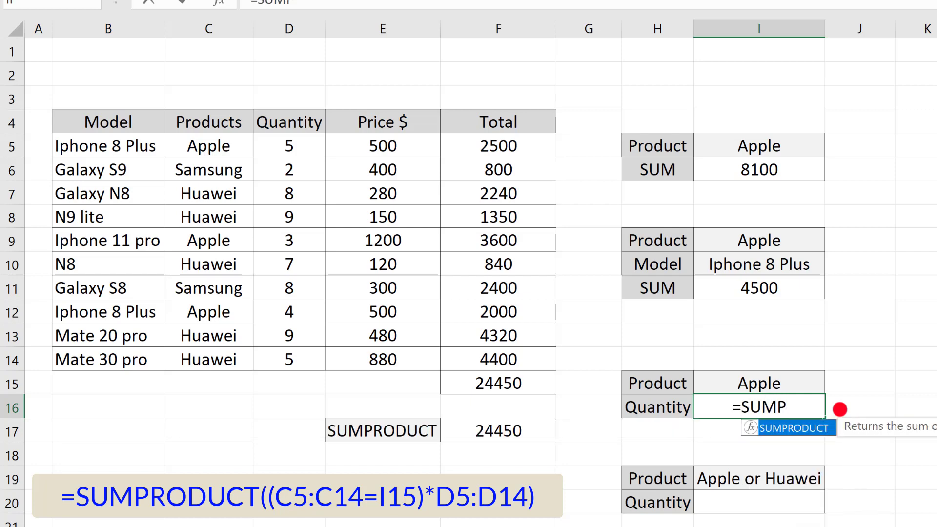
{"action": "key", "text": "Tab"}
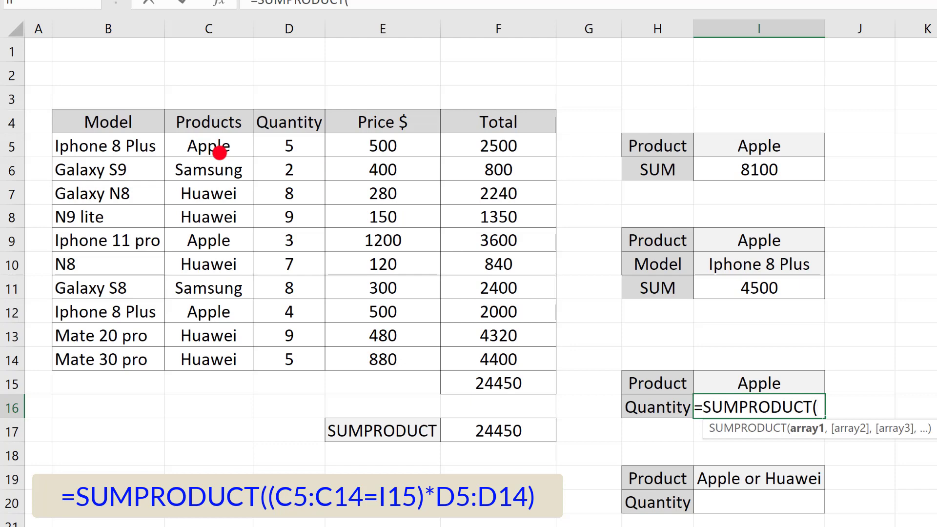
{"action": "left_click_drag", "start_coordinate": [219, 148], "coordinate": [230, 358]}
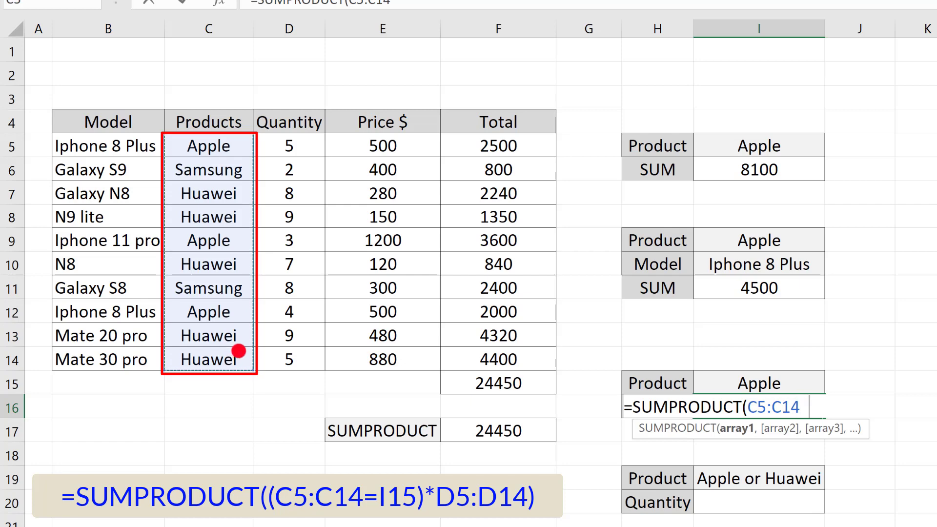
{"action": "type", "text": "="}
{"action": "left_click", "coordinate": [753, 386]}
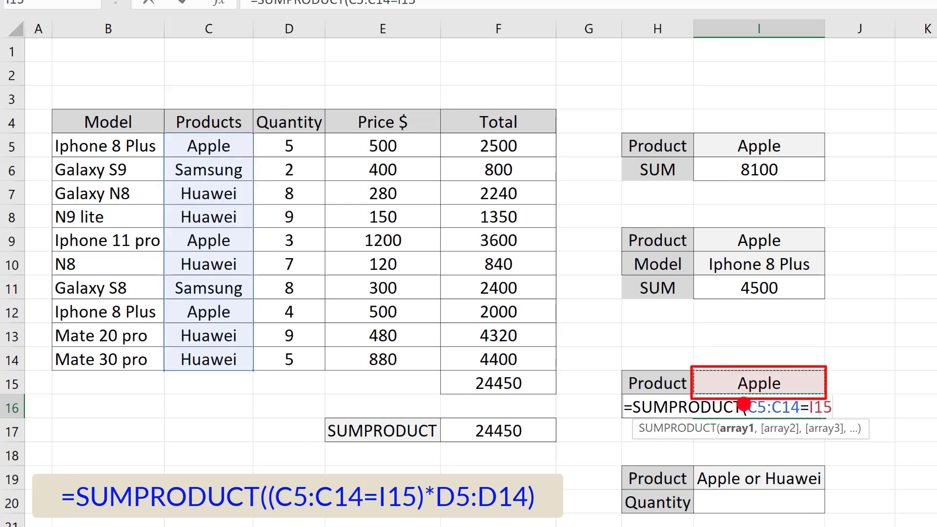
{"action": "key", "text": "Left"}
{"action": "key", "text": "Left"}
{"action": "key", "text": "Left"}
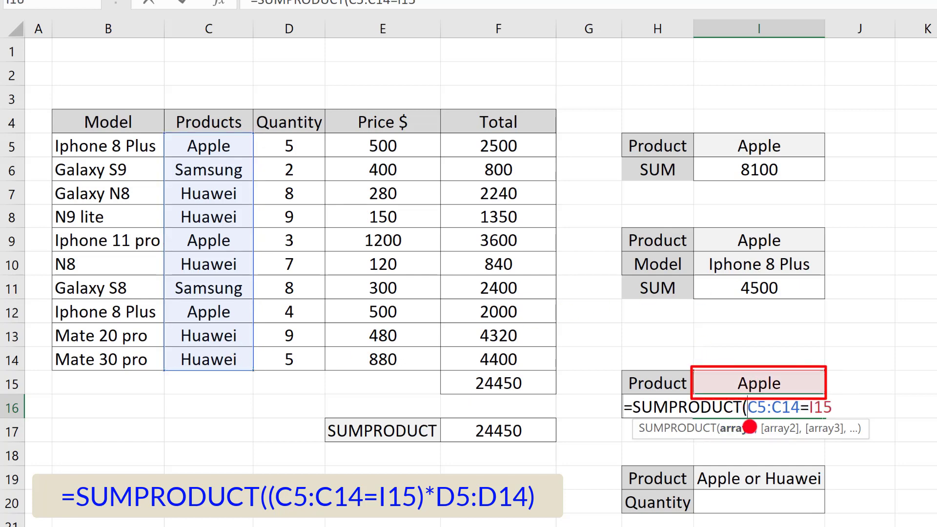
{"action": "type", "text": "("}
{"action": "key", "text": "Right"}
{"action": "key", "text": "Right"}
{"action": "key", "text": "Right"}
{"action": "key", "text": "Right"}
{"action": "key", "text": "Right"}
{"action": "key", "text": "Right"}
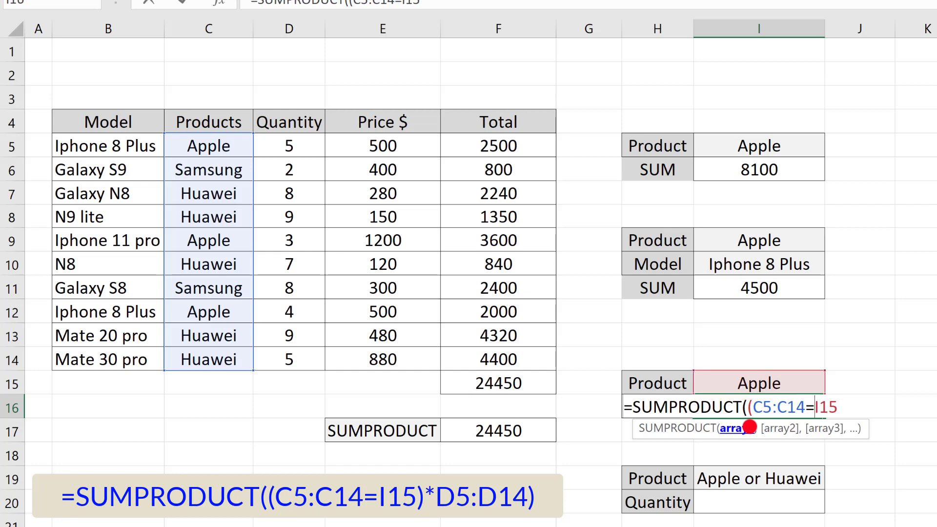
Multiply the condition by quantities D5:D14, giving an Apple quantity of 12
{"action": "type", "text": ")"}
{"action": "type", "text": "*"}
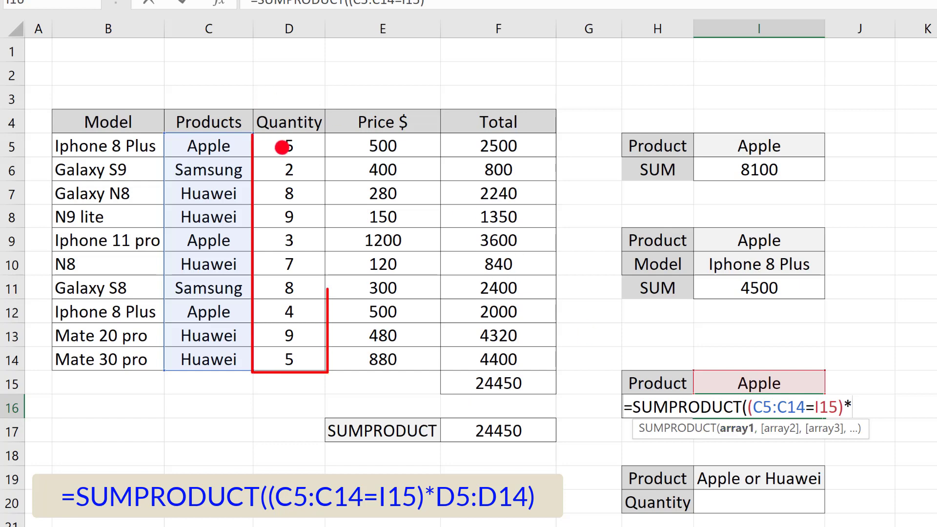
{"action": "mouse_move", "coordinate": [279, 147]}
{"action": "left_mouse_down"}
{"action": "mouse_move", "coordinate": [292, 359]}
{"action": "mouse_move", "coordinate": [302, 360]}
{"action": "left_mouse_up"}
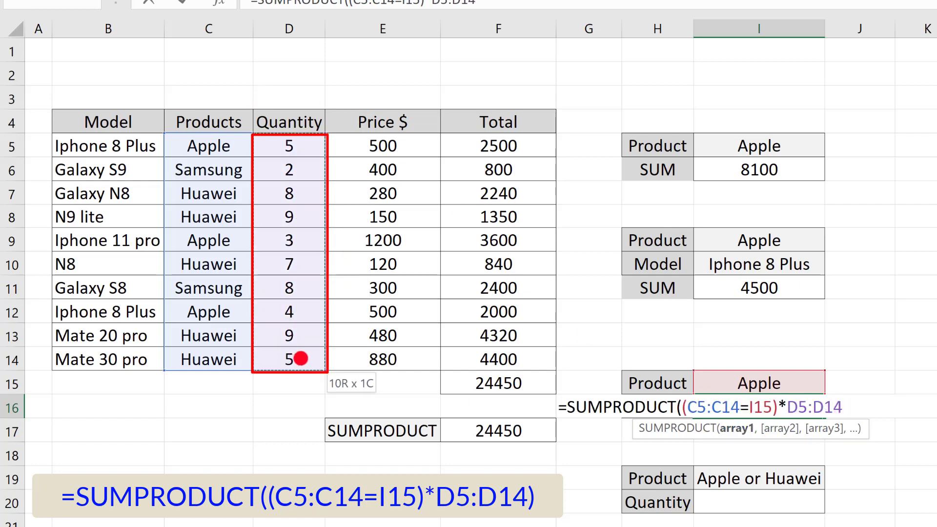
{"action": "type", "text": ")"}
{"action": "key", "text": "Return"}
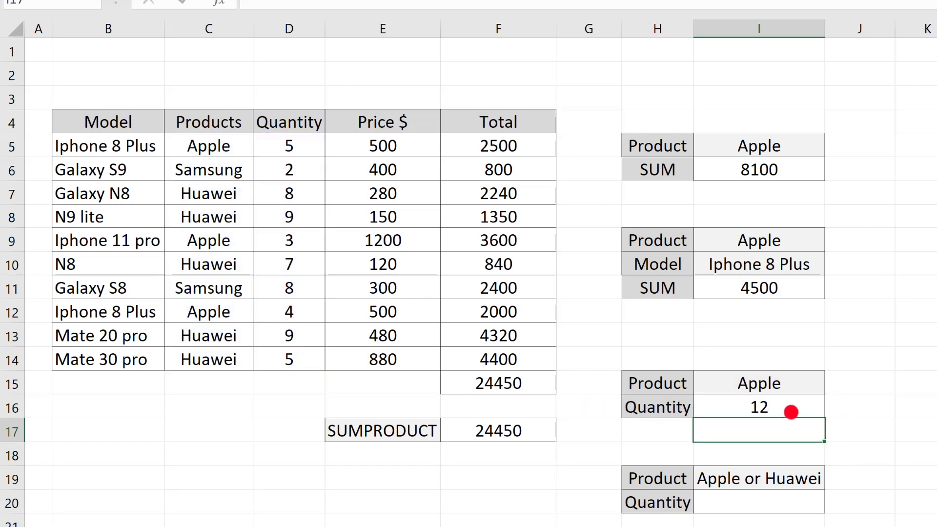
{"action": "left_click", "coordinate": [293, 147]}
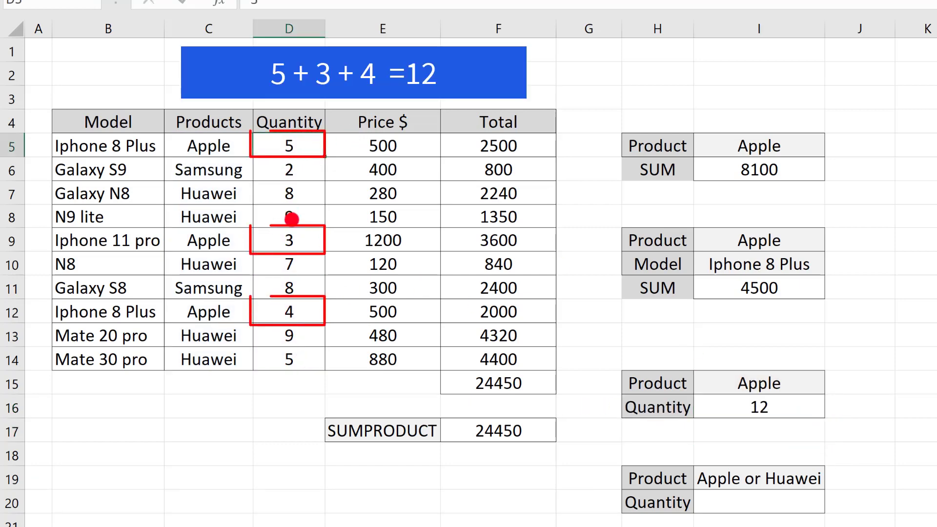
{"action": "left_click", "coordinate": [289, 240], "text": "ctrl"}
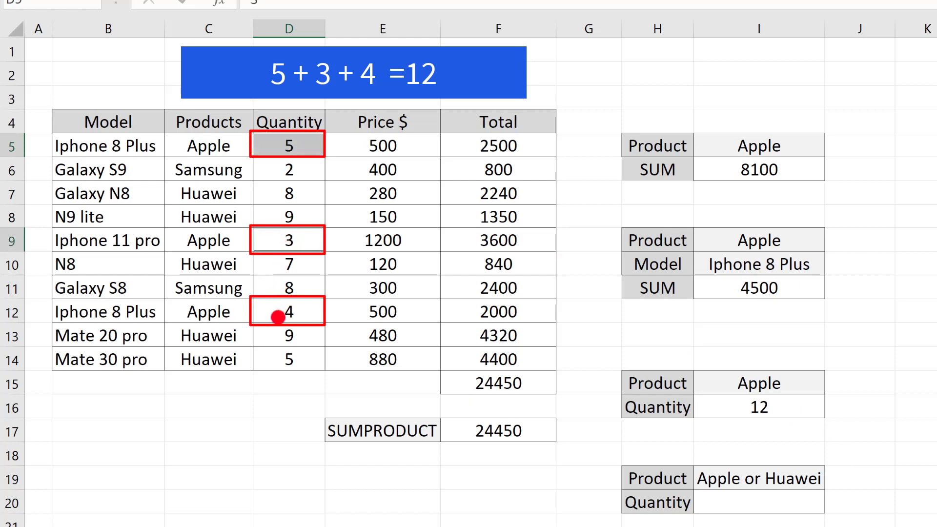
{"action": "left_click", "coordinate": [281, 315], "text": "ctrl"}
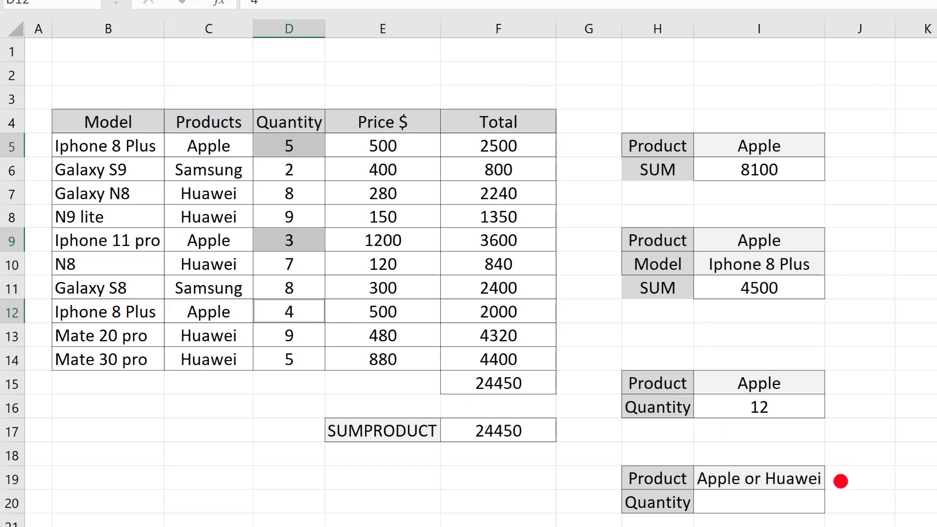
{"action": "left_click", "coordinate": [840, 482]}
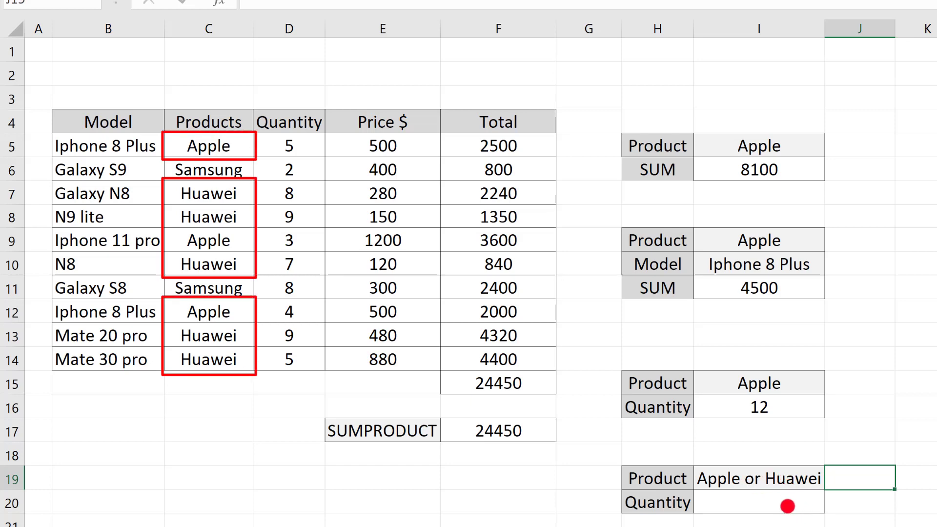
Start a SUMPRODUCT in I20 with the condition C5:C14="Apple"
{"action": "left_click", "coordinate": [787, 506]}
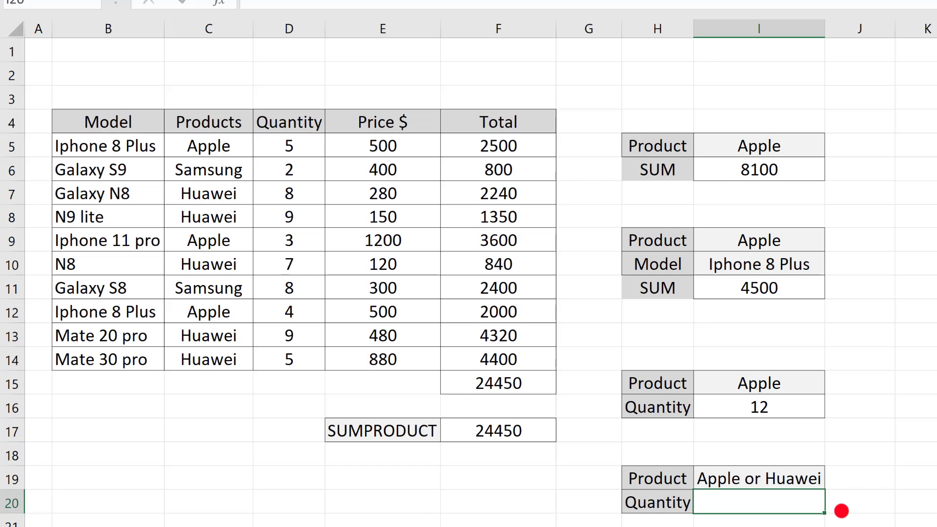
{"action": "type", "text": "=SUMP"}
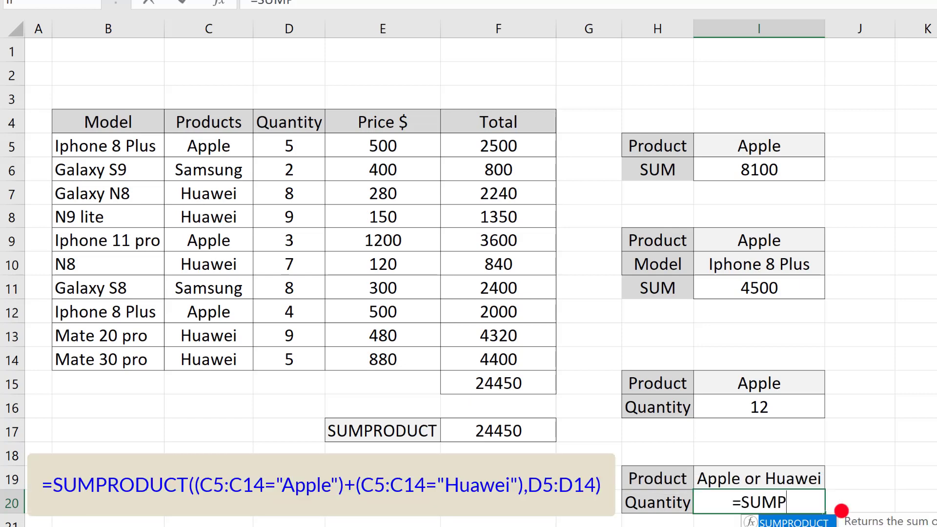
{"action": "key", "text": "Tab"}
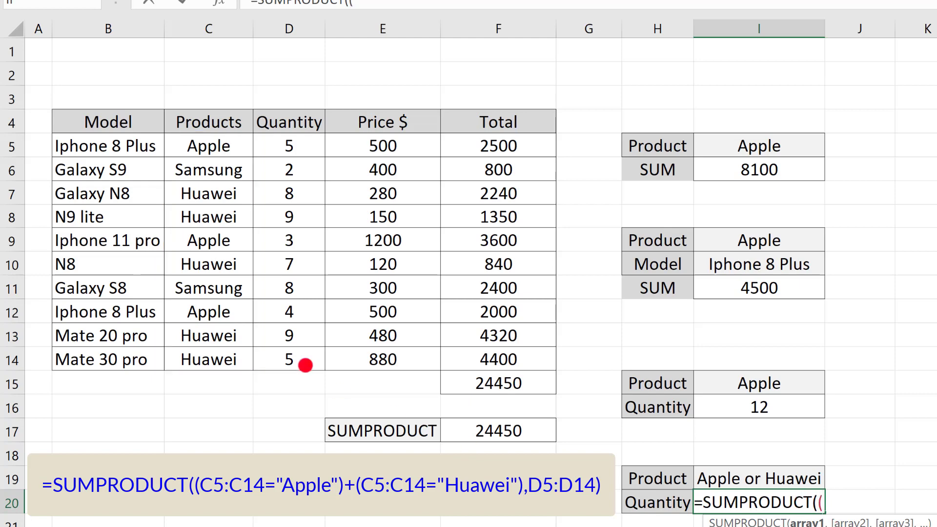
{"action": "left_click", "coordinate": [221, 148]}
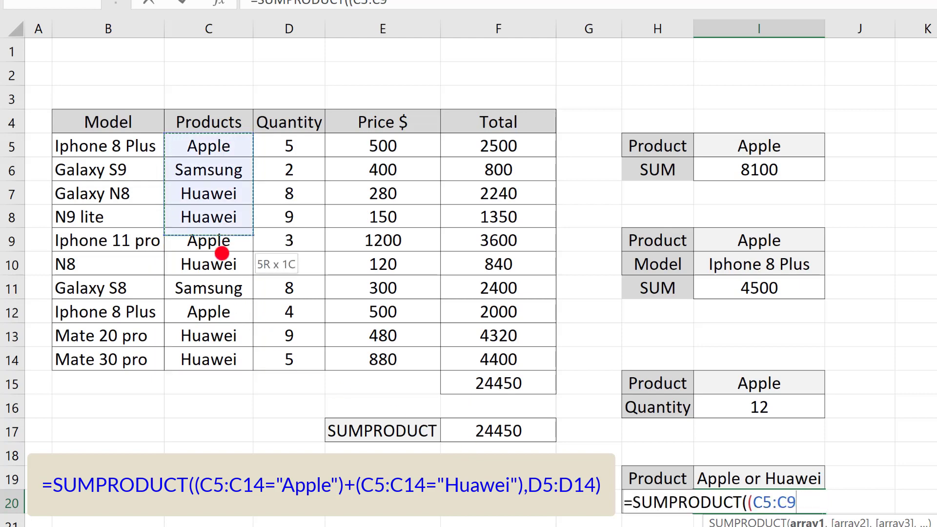
{"action": "left_click_drag", "start_coordinate": [220, 167], "coordinate": [209, 361]}
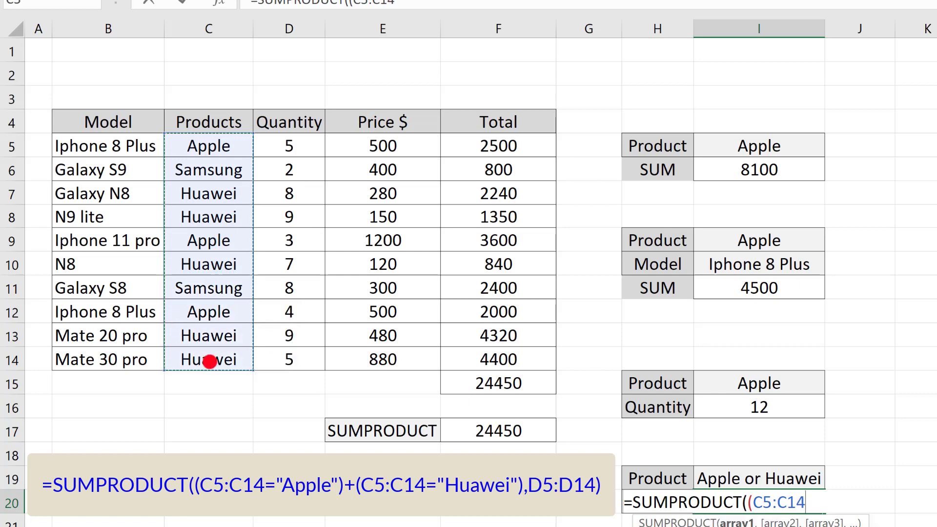
{"action": "type", "text": "="}
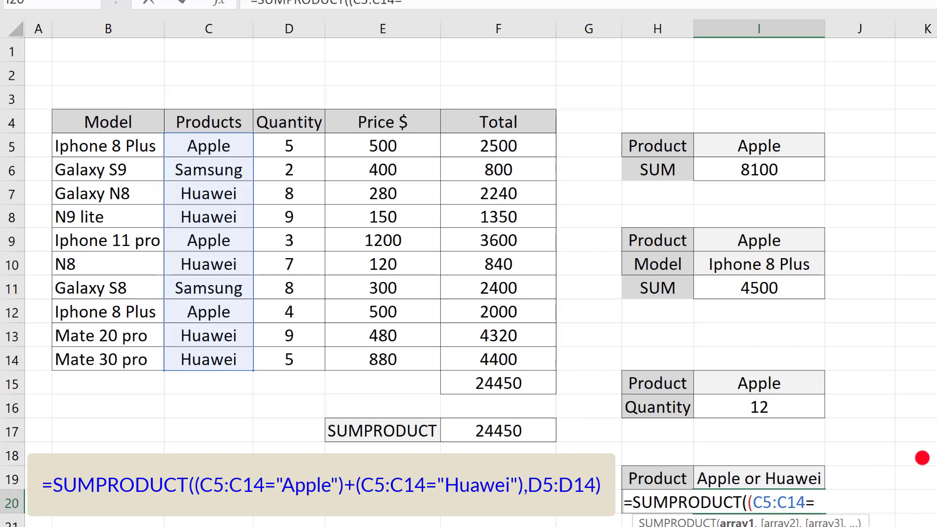
{"action": "type", "text": "\"Ap"}
{"action": "type", "text": "ple"}
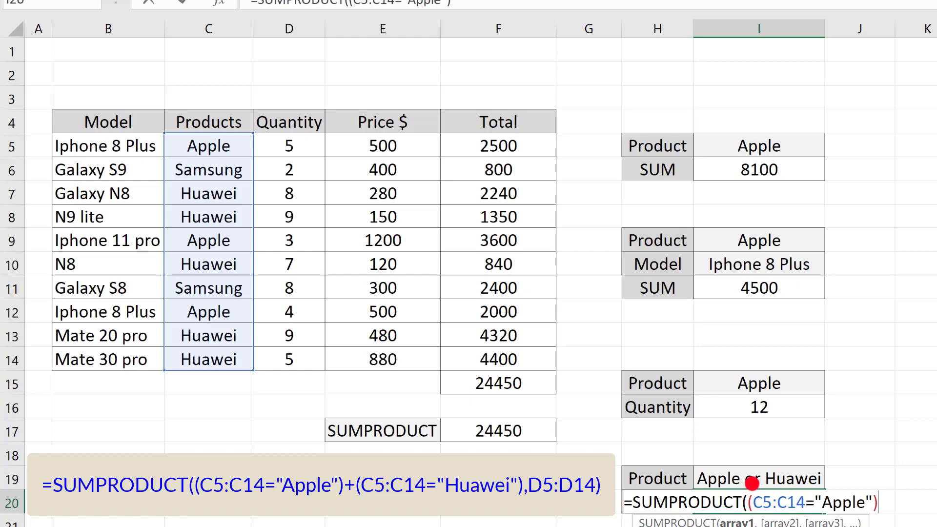
Add a second condition matching C5:C14 to "Huawei"
{"action": "type", "text": "+"}
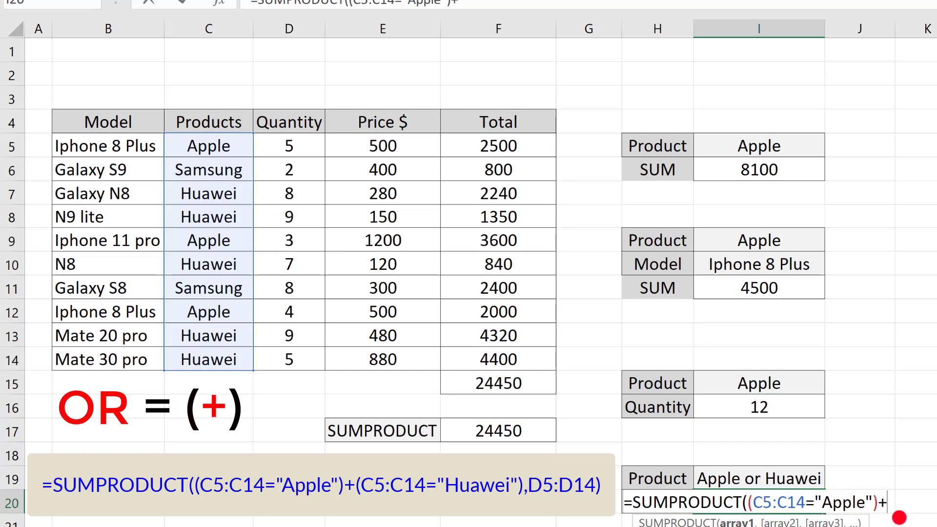
{"action": "type", "text": "("}
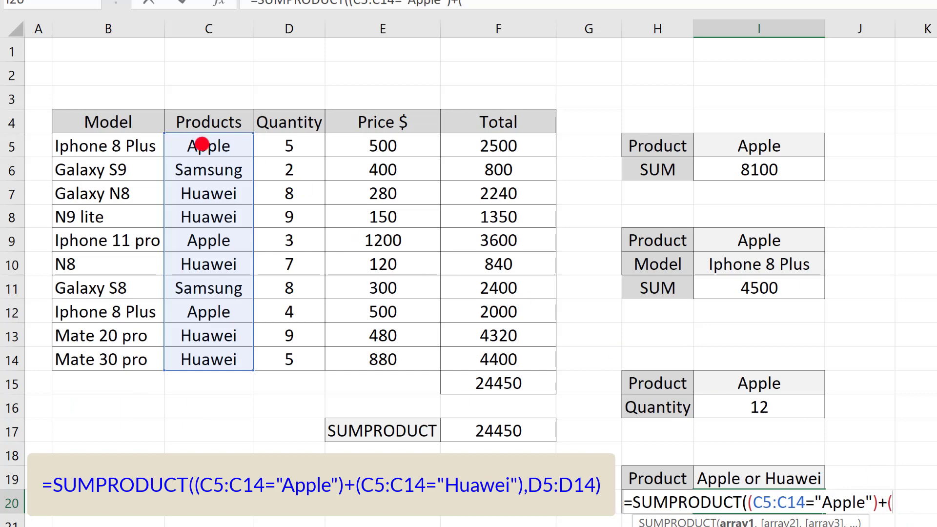
{"action": "mouse_move", "coordinate": [201, 147]}
{"action": "left_mouse_down"}
{"action": "mouse_move", "coordinate": [224, 251]}
{"action": "mouse_move", "coordinate": [218, 360]}
{"action": "left_mouse_up"}
{"action": "type", "text": "=\""}
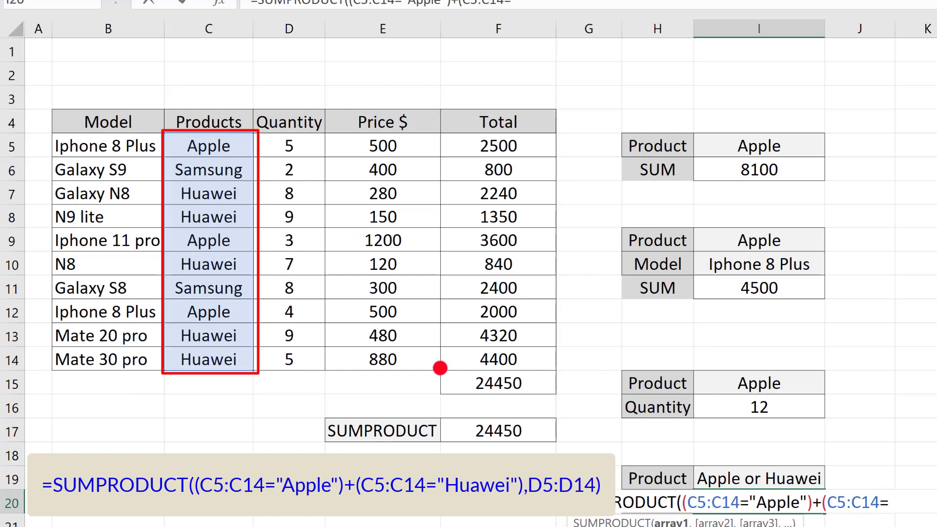
{"action": "type", "text": "HUa"}
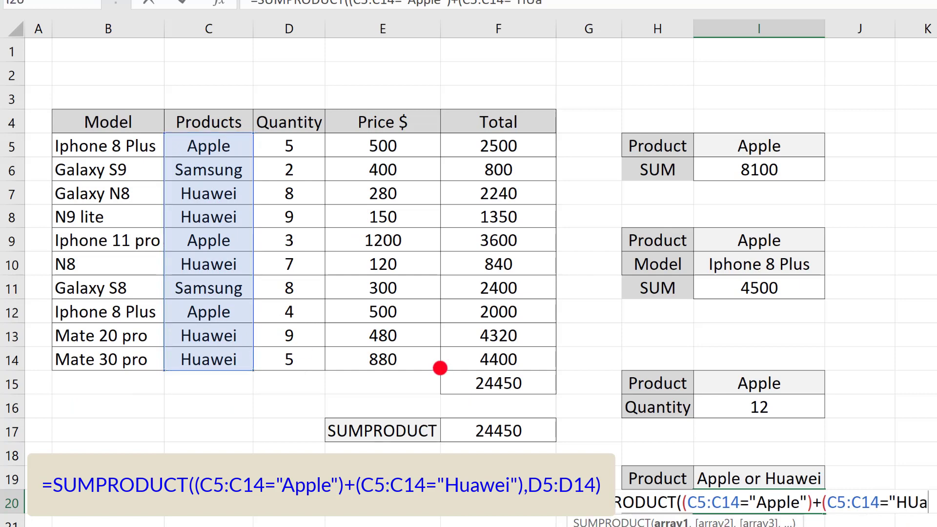
{"action": "type", "text": "wei"}
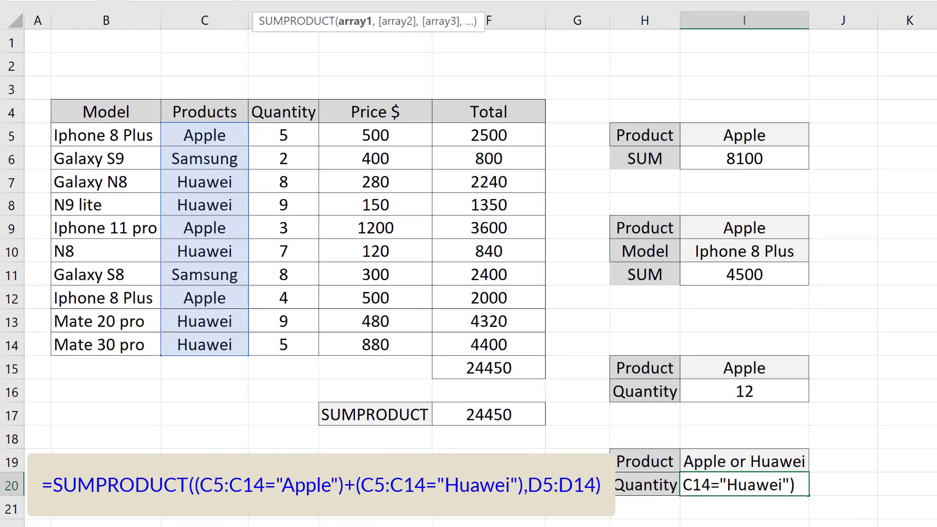
Add quantities D5:D14 as the second array and close I20's formula, returning 50
{"action": "type", "text": ","}
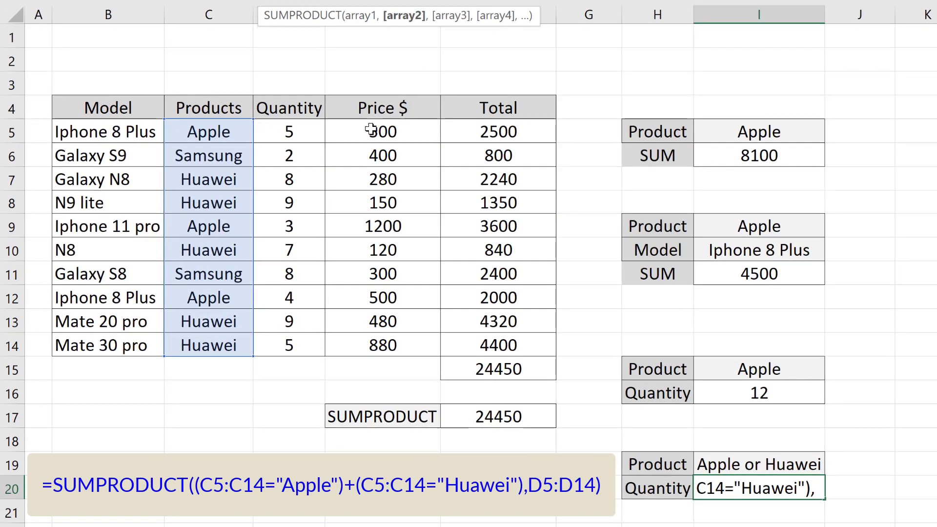
{"action": "mouse_move", "coordinate": [300, 130]}
{"action": "left_mouse_down"}
{"action": "mouse_move", "coordinate": [285, 312]}
{"action": "mouse_move", "coordinate": [324, 352]}
{"action": "left_mouse_up"}
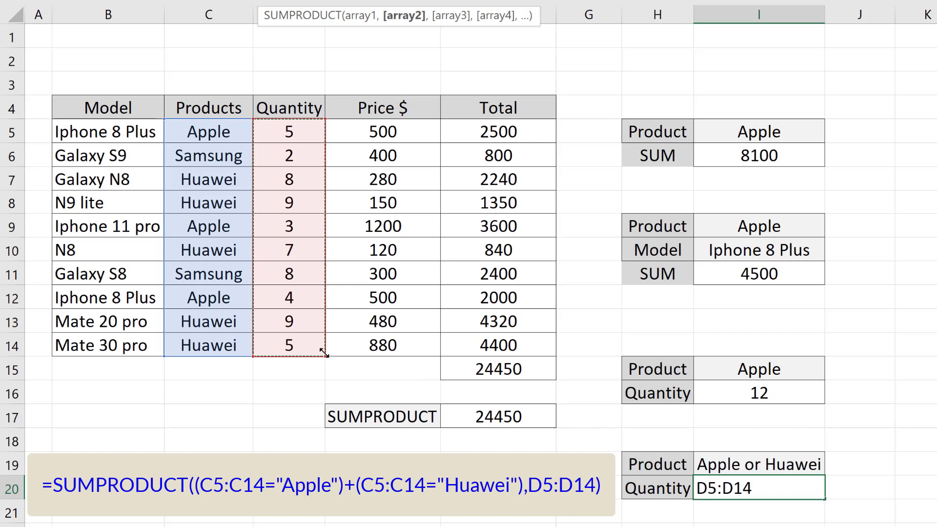
{"action": "type", "text": ")"}
{"action": "key", "text": "Return"}
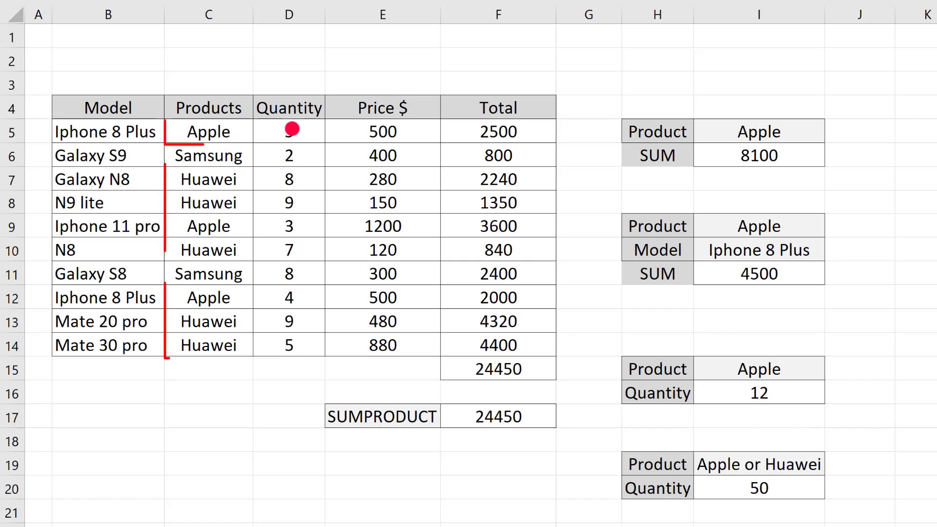
{"action": "left_click", "coordinate": [292, 129]}
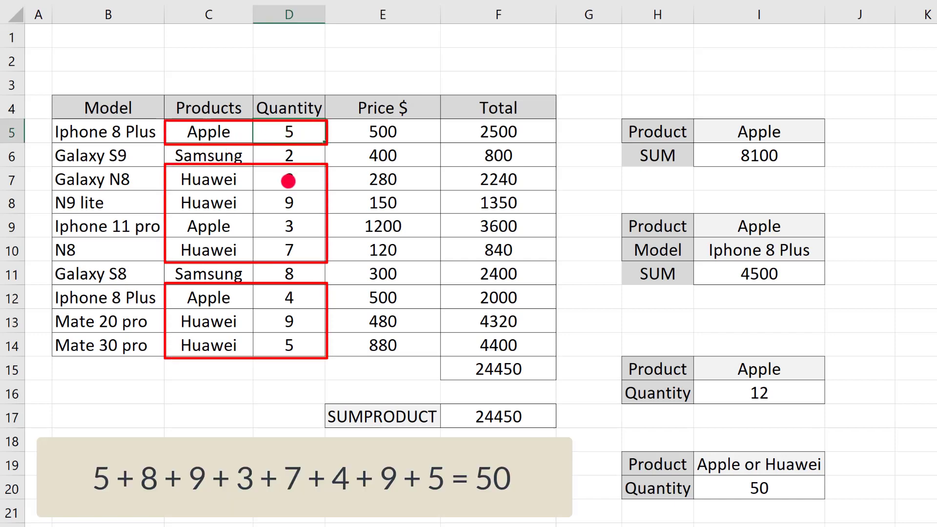
{"action": "left_click", "coordinate": [290, 179], "text": "ctrl"}
{"action": "left_click", "coordinate": [283, 205], "text": "ctrl"}
{"action": "left_click", "coordinate": [287, 227], "text": "ctrl"}
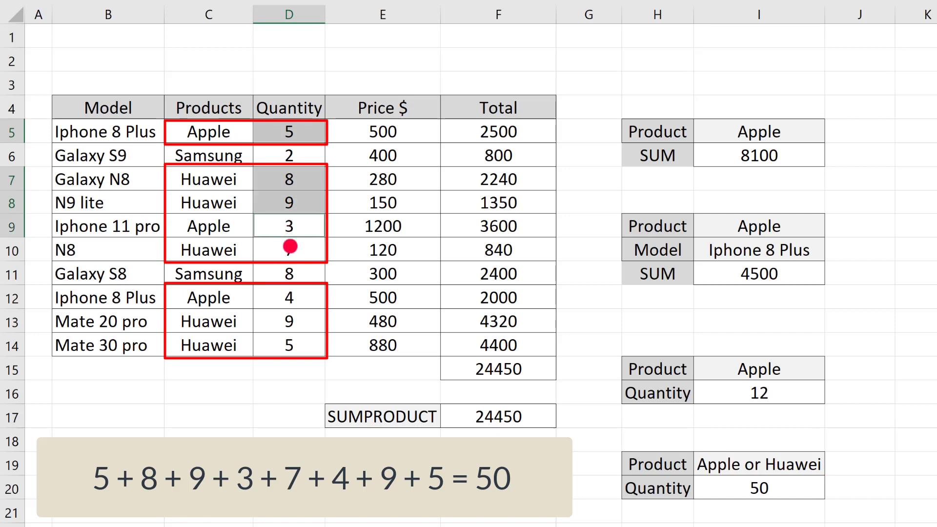
{"action": "left_click", "coordinate": [288, 250], "text": "ctrl"}
{"action": "left_click", "coordinate": [291, 296], "text": "ctrl"}
{"action": "left_click", "coordinate": [290, 320], "text": "ctrl"}
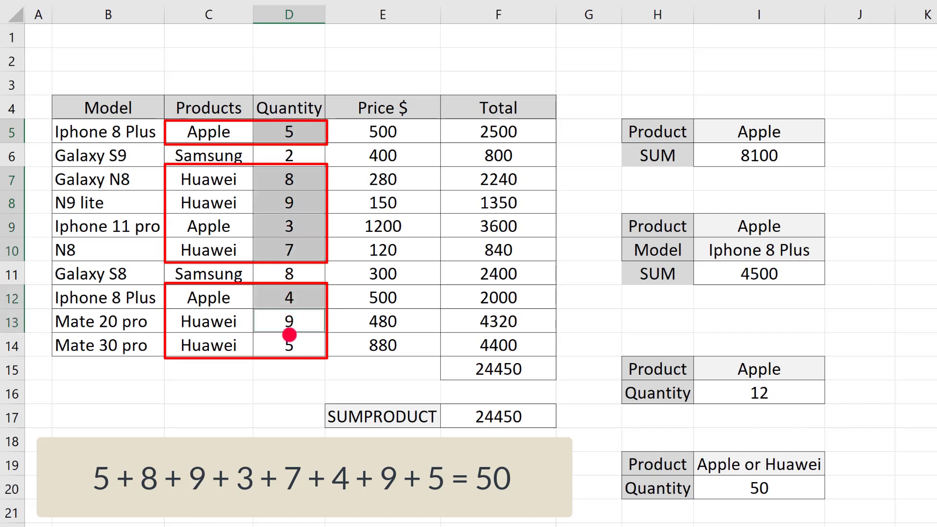
{"action": "left_click", "coordinate": [294, 348], "text": "ctrl"}
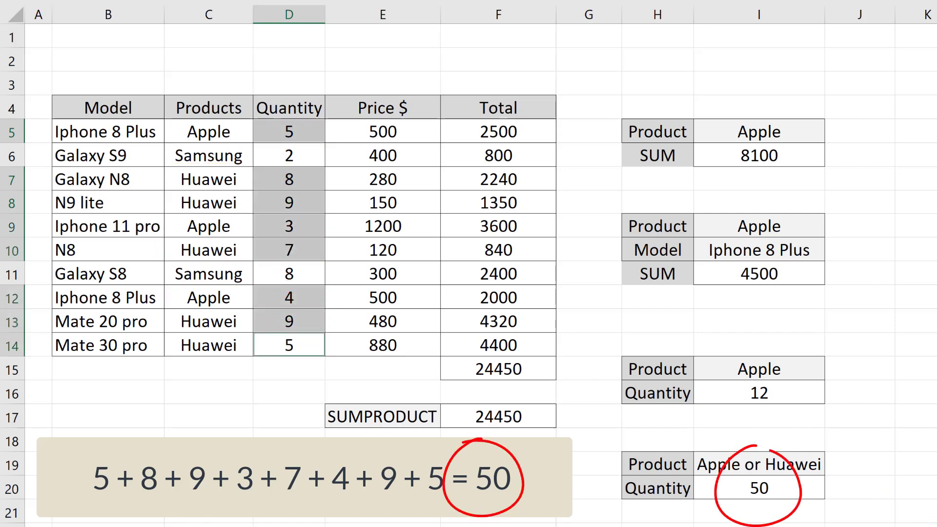